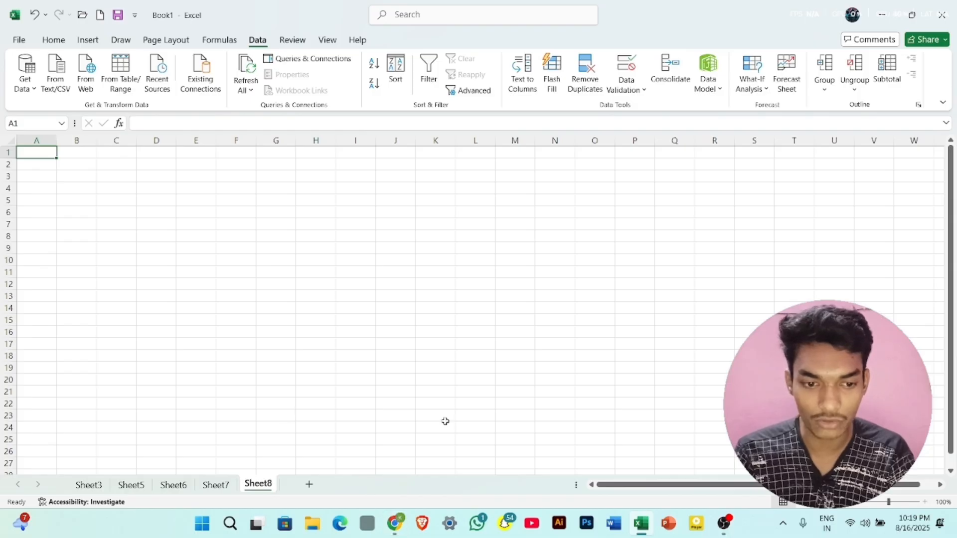
# - Open Notepad to review the comma-separated ID, Name, Age, Department, Salary text file, and close it
pyautogui.click(229, 524)
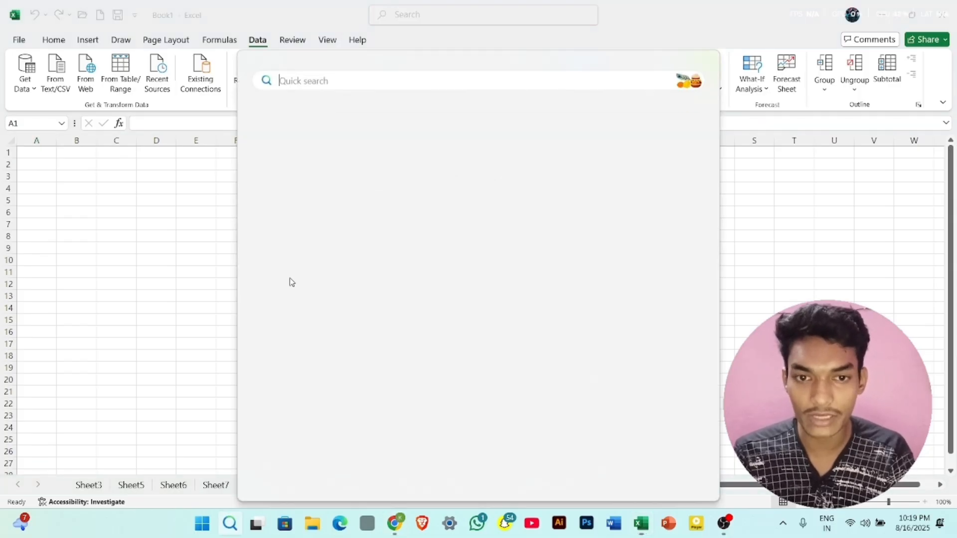
pyautogui.click(347, 137)
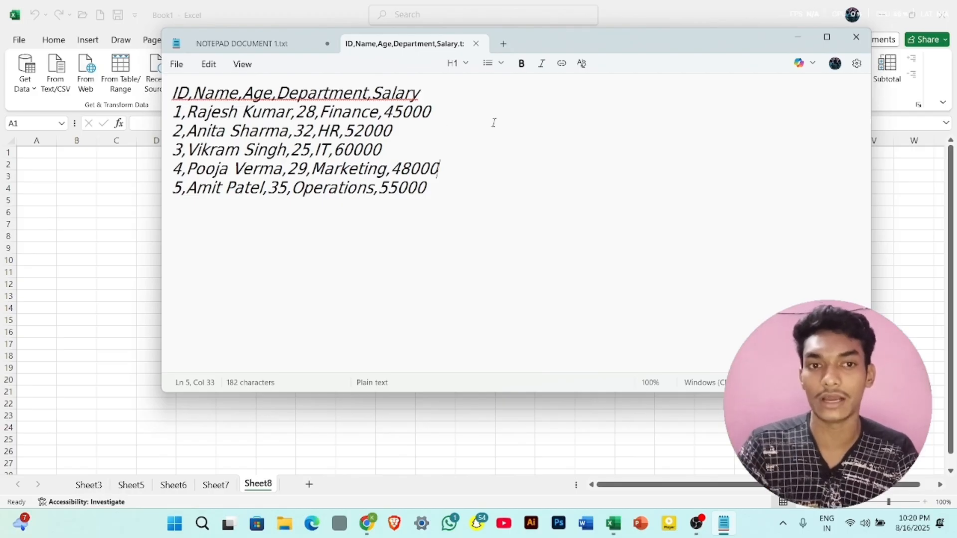
pyautogui.click(854, 40)
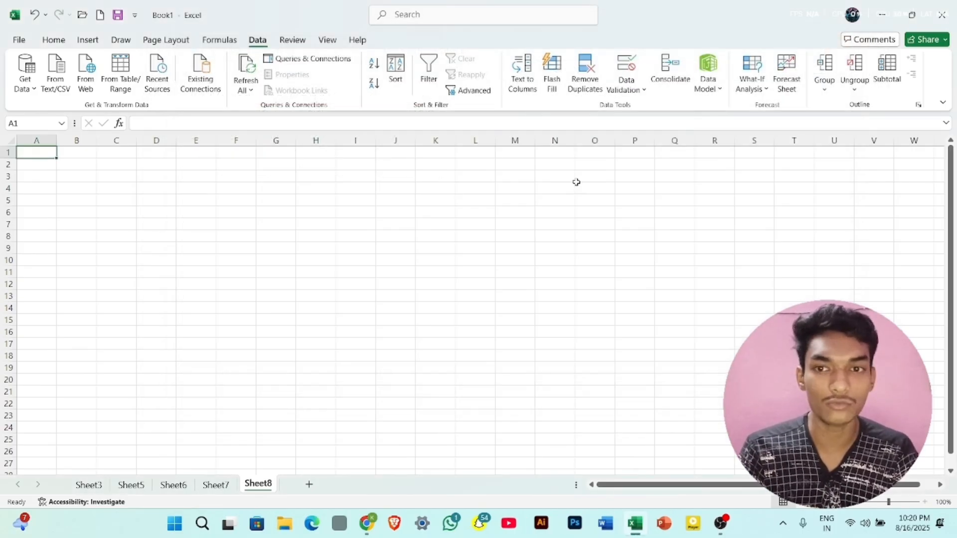
# - Import the text file "ID,Name,Age,Department,Salary" from Local Disk (B:) and load its data into a worksheet table
pyautogui.click(58, 78)
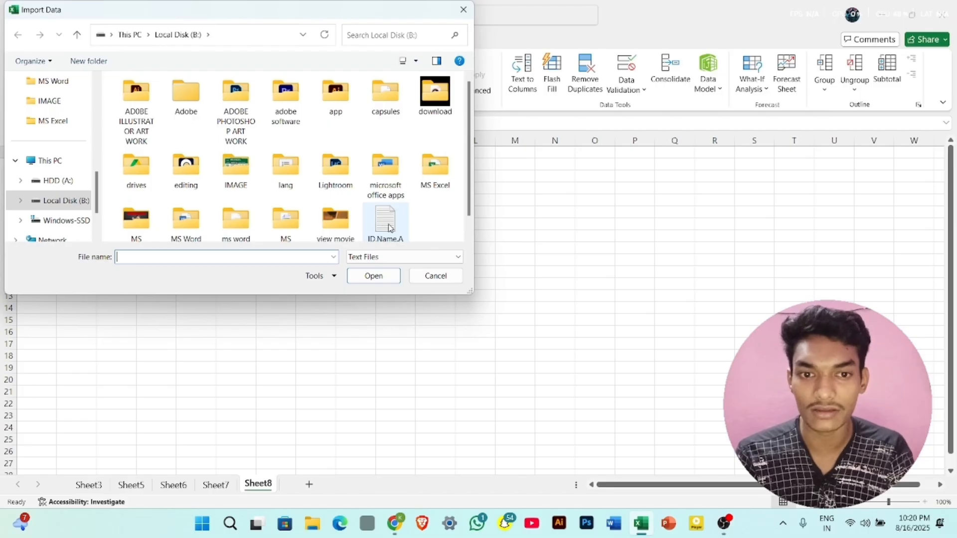
pyautogui.scroll(-1, 384, 220)
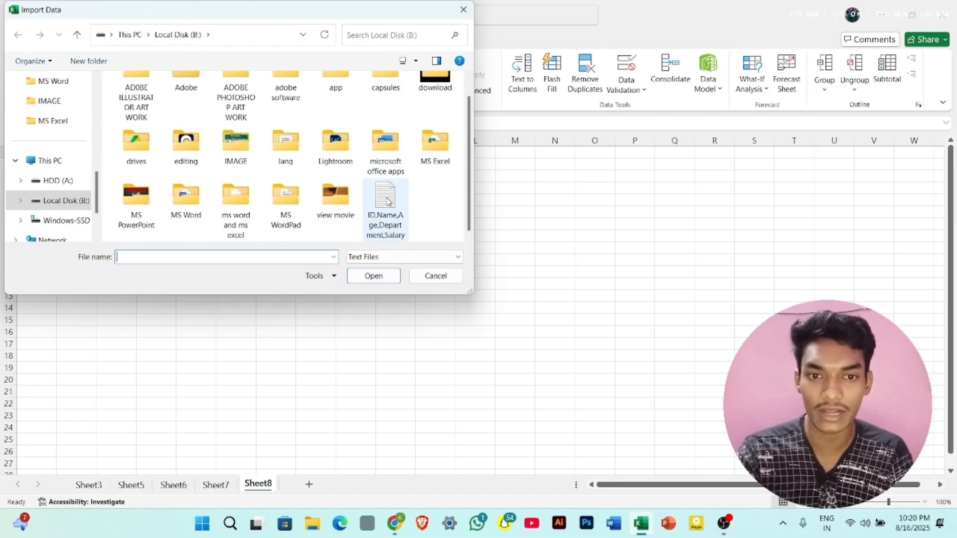
pyautogui.click(387, 201)
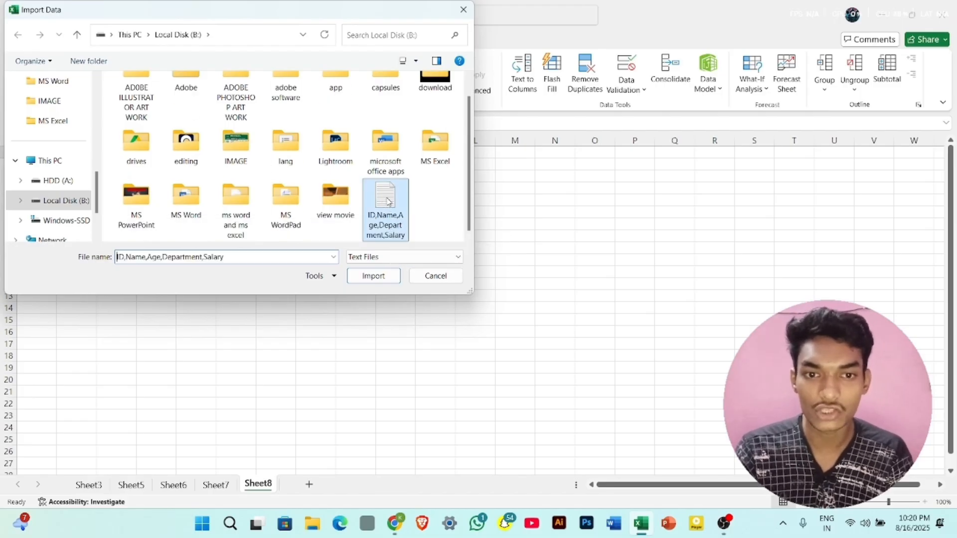
pyautogui.click(389, 281)
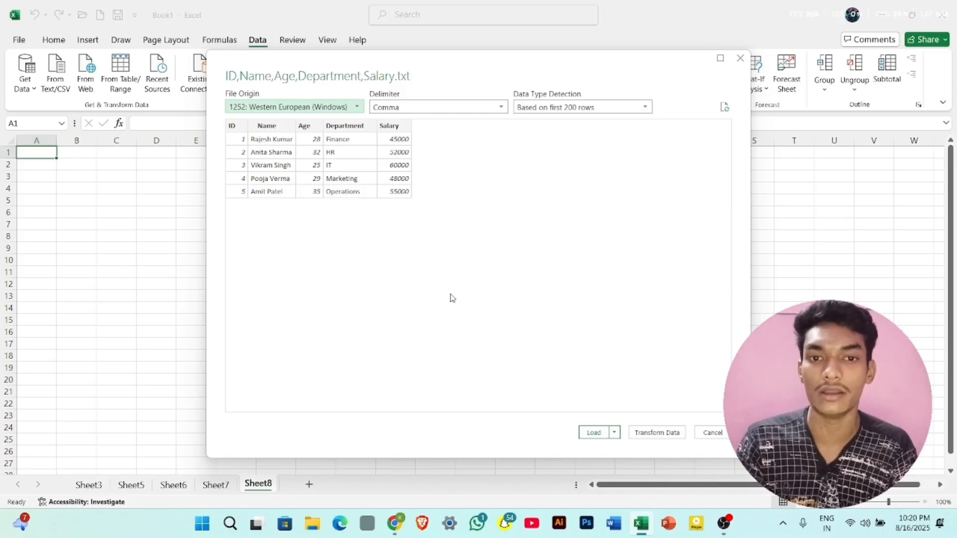
pyautogui.click(595, 433)
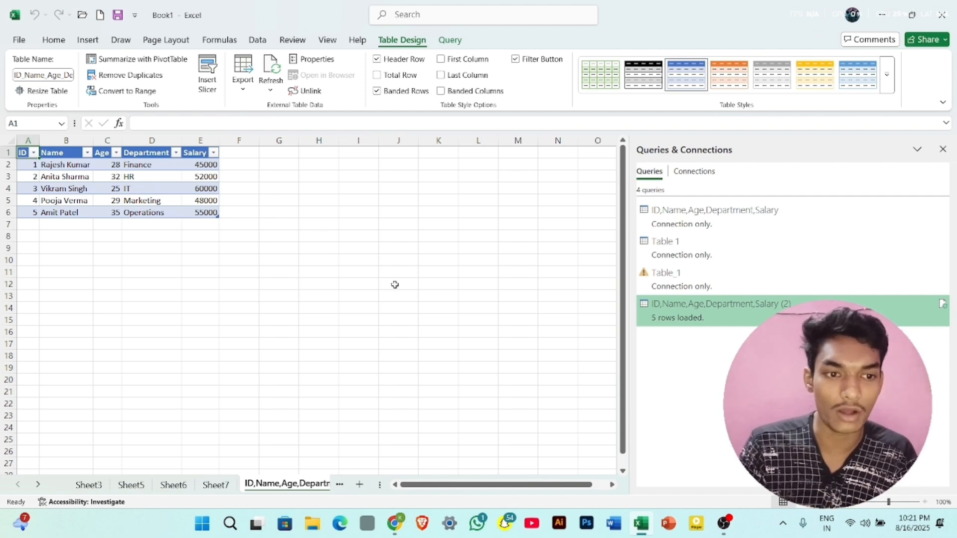
# - Dismiss the query preview, close the Queries & Connections pane, and return to the empty Sheet8
pyautogui.moveTo(693, 315)
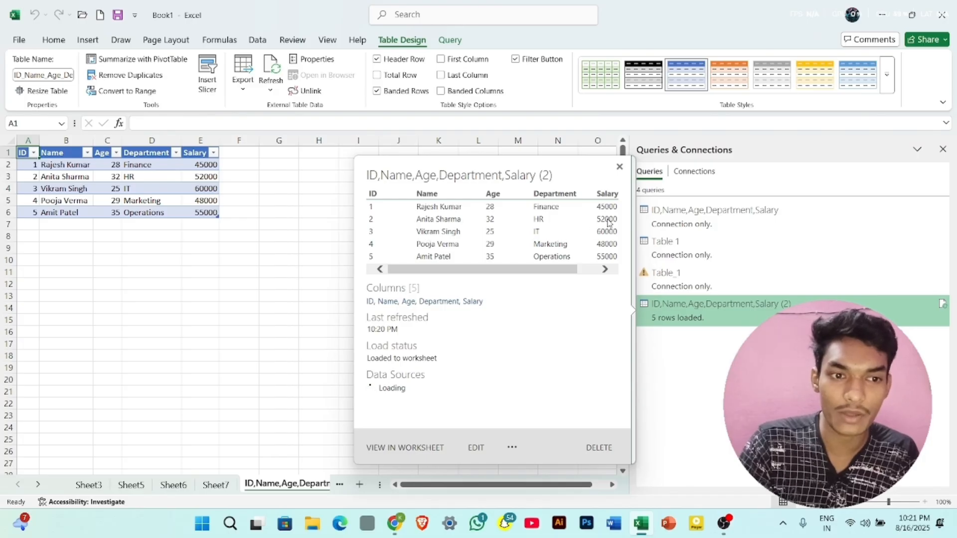
pyautogui.click(620, 168)
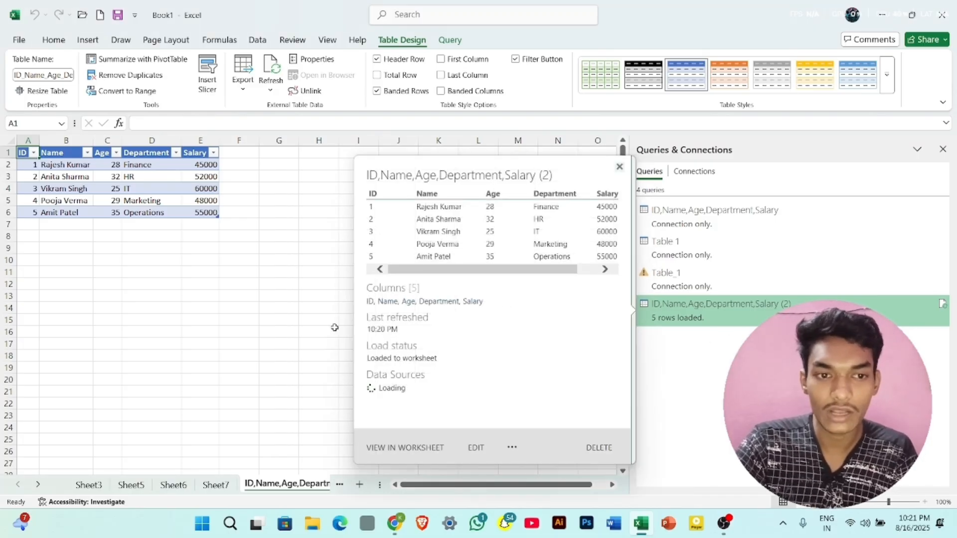
pyautogui.click(320, 333)
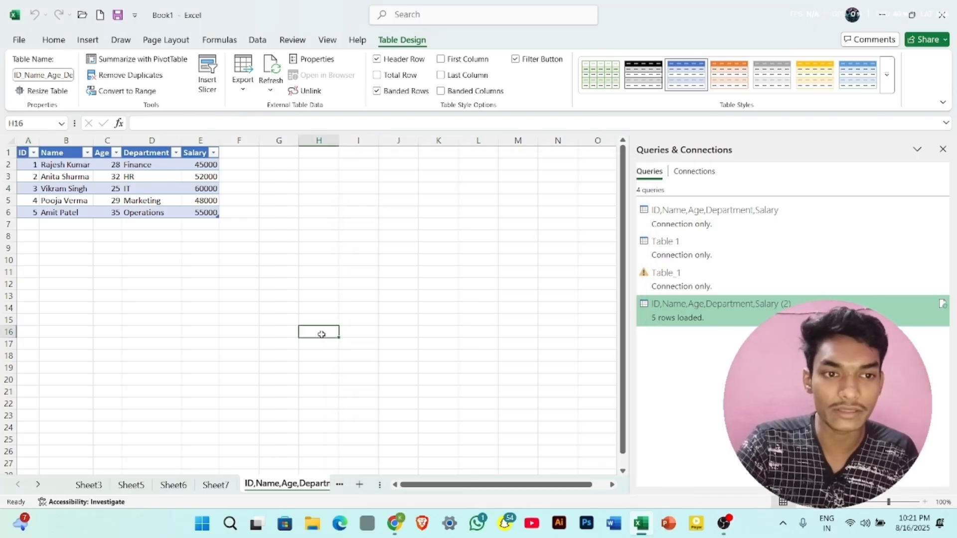
pyautogui.click(943, 149)
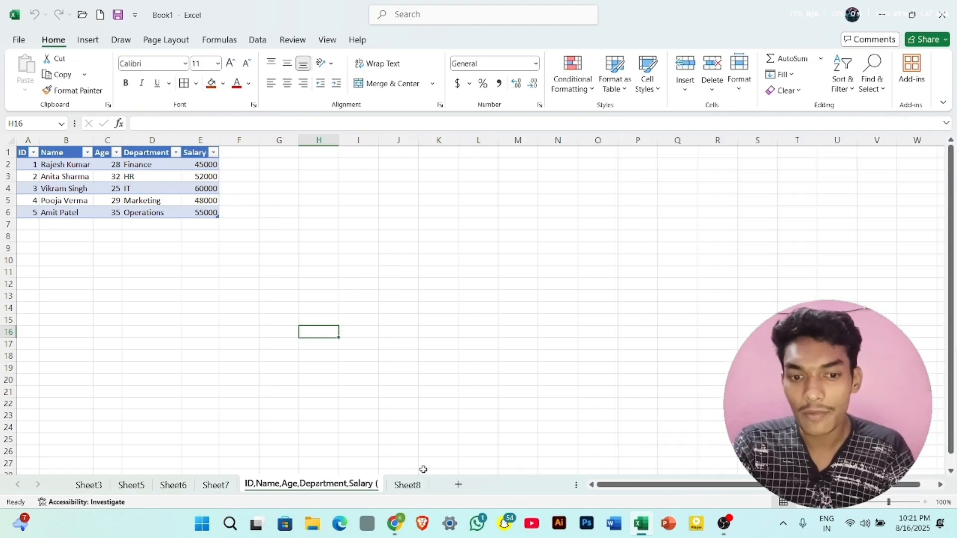
pyautogui.click(405, 486)
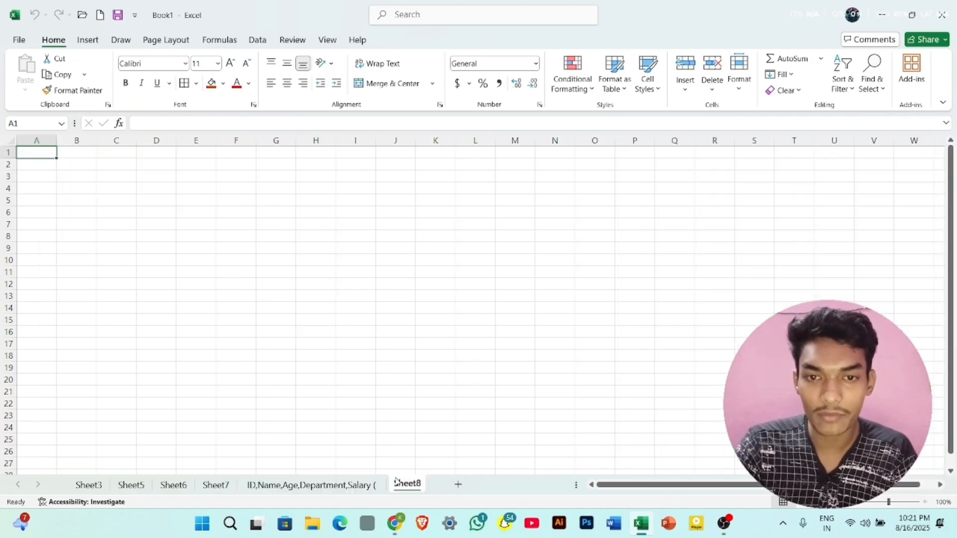
pyautogui.click(258, 40)
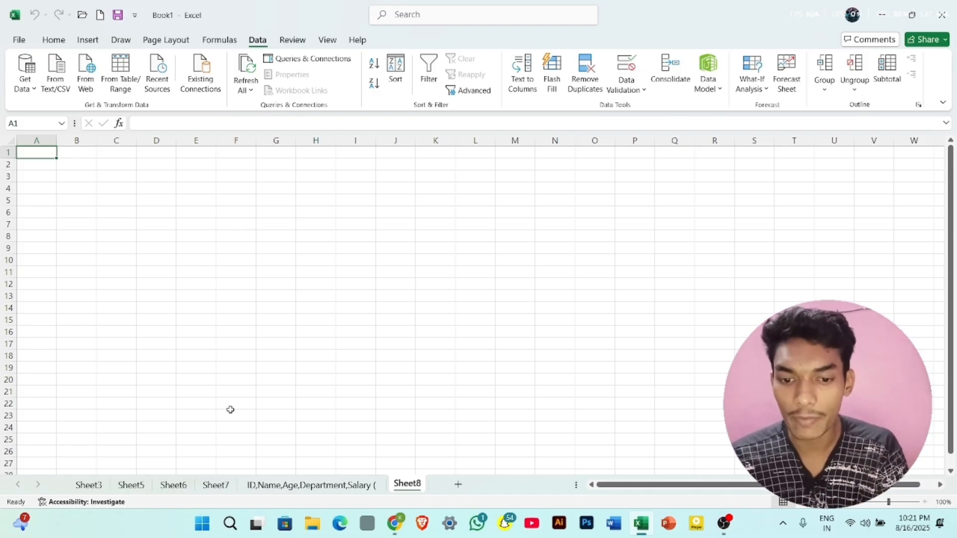
# - Switch to Chrome, search Google for "indian constitution wikipedia" and open the Constitution of India article on Wikipedia
pyautogui.click(394, 524)
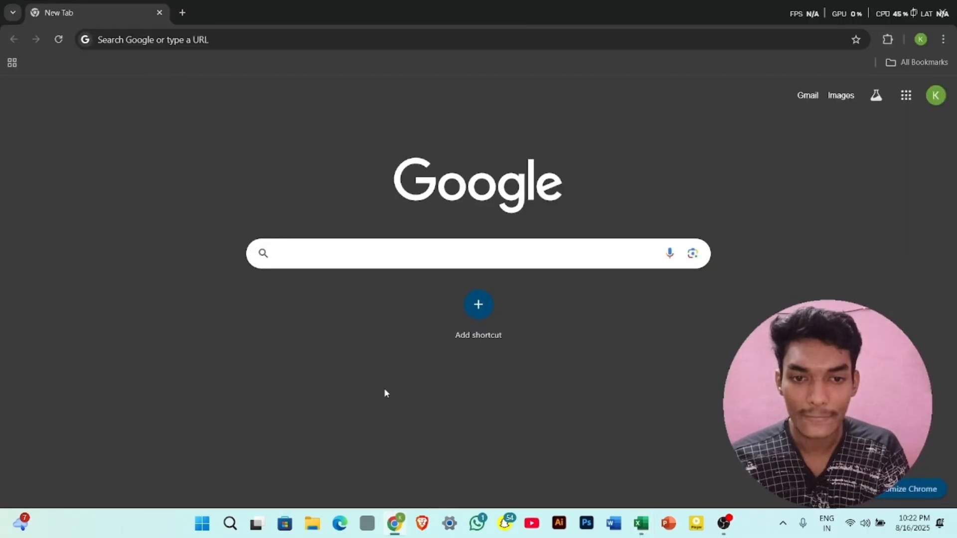
pyautogui.click(422, 260)
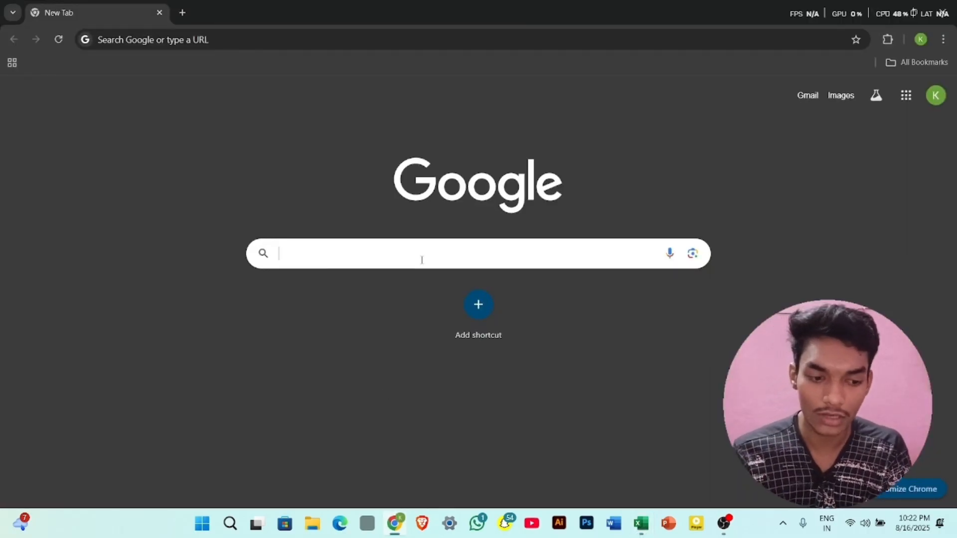
pyautogui.write('IND')
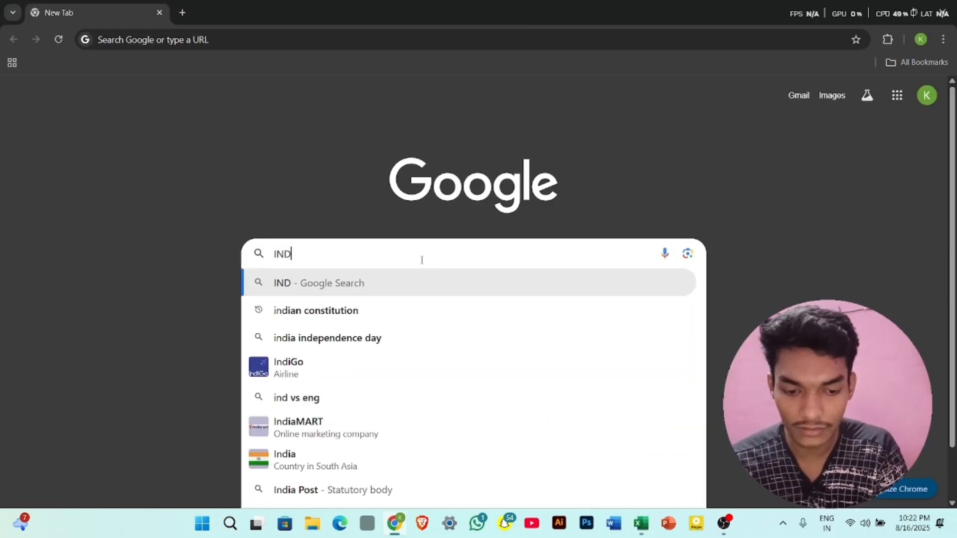
pyautogui.write('IAN')
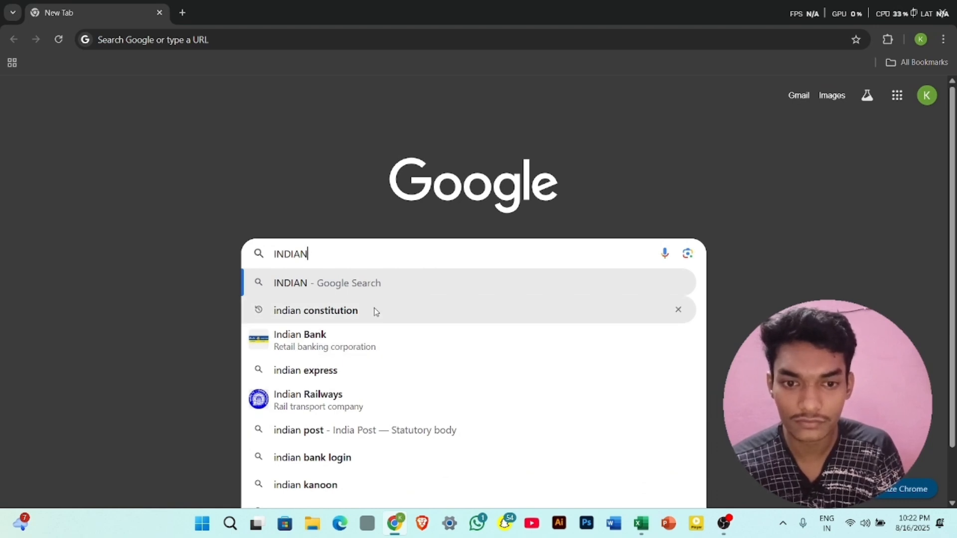
pyautogui.click(346, 315)
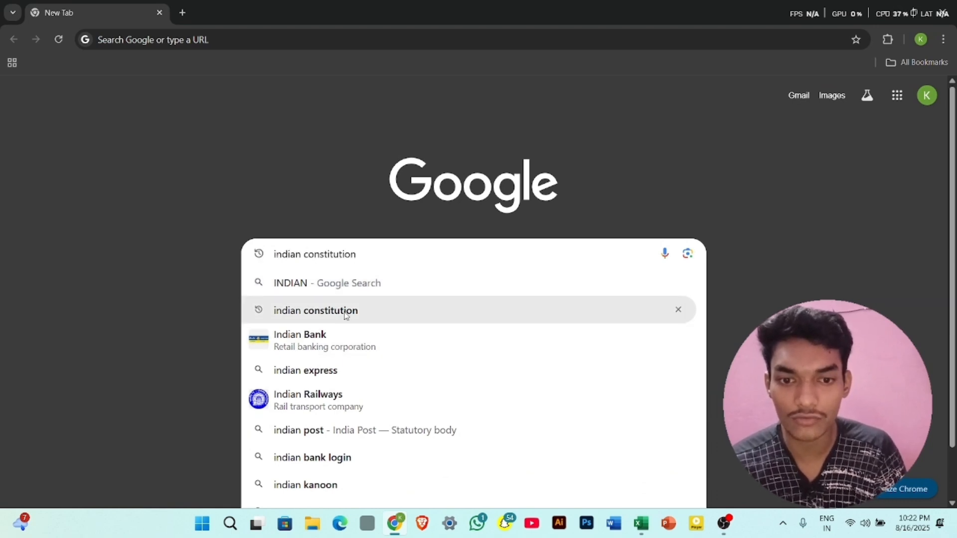
pyautogui.write('Wi')
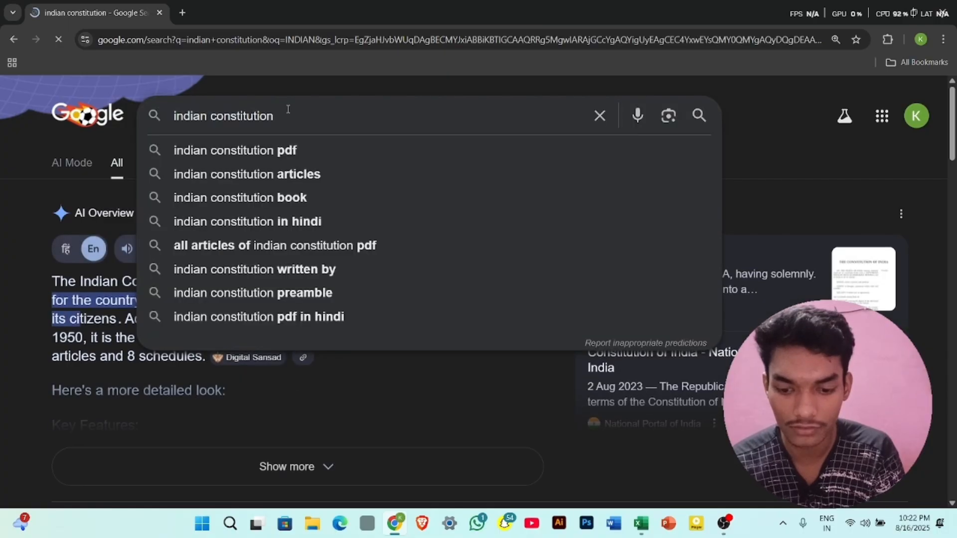
pyautogui.write('K')
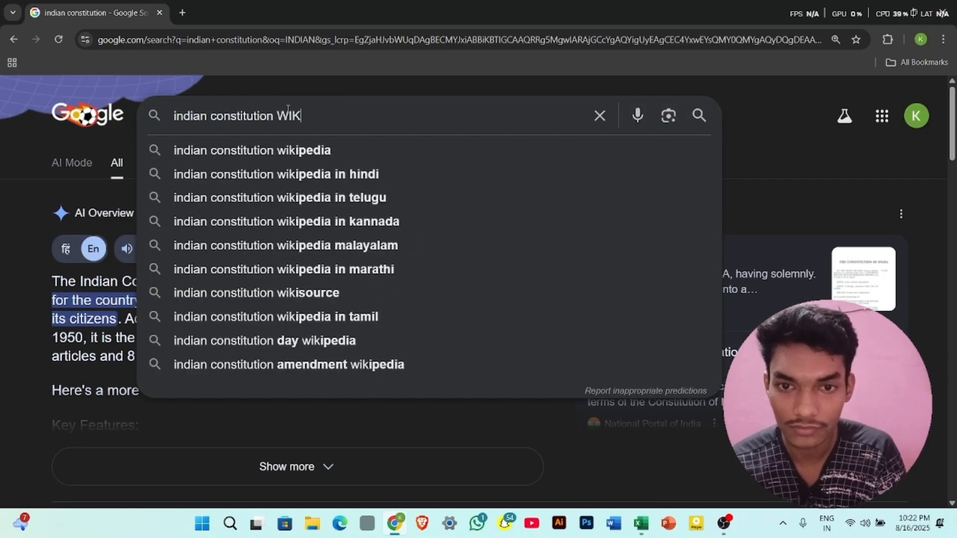
pyautogui.click(308, 153)
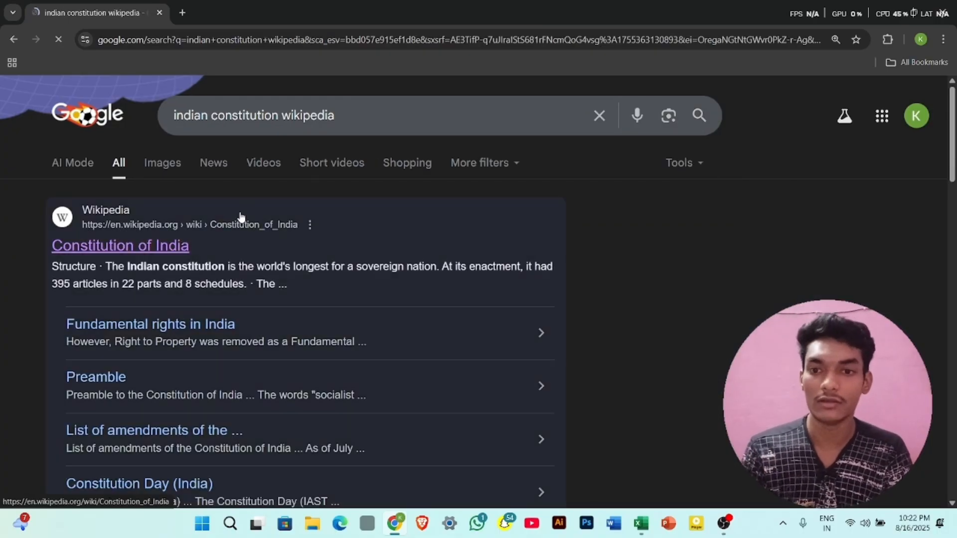
pyautogui.click(169, 249)
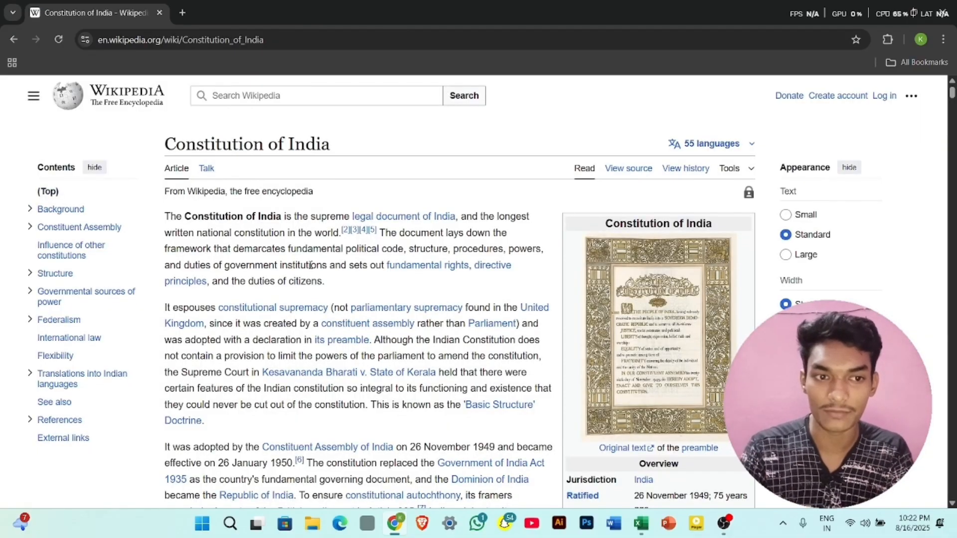
# - Look through the Constitution of India article, examining its text sections, infobox and tables
pyautogui.scroll(-9, 403, 288)
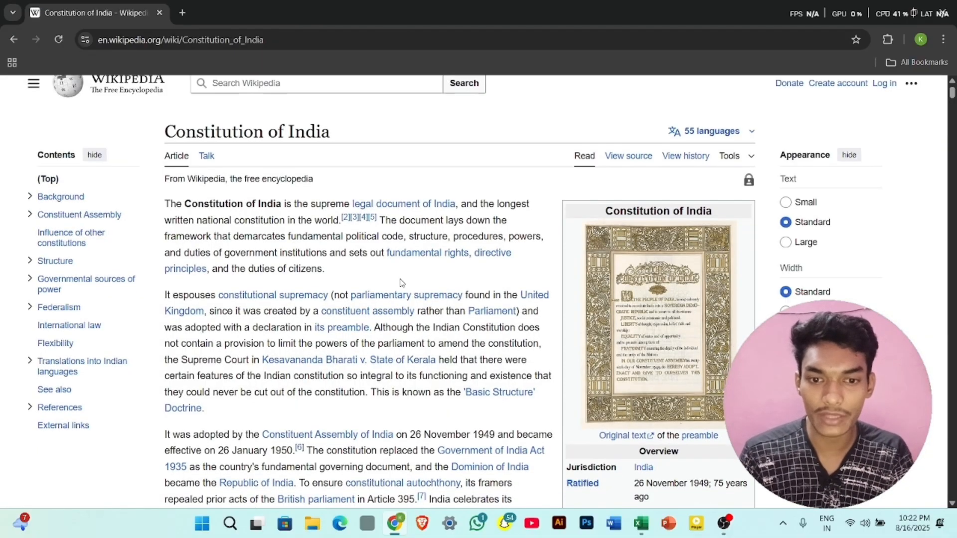
pyautogui.scroll(10, 403, 284)
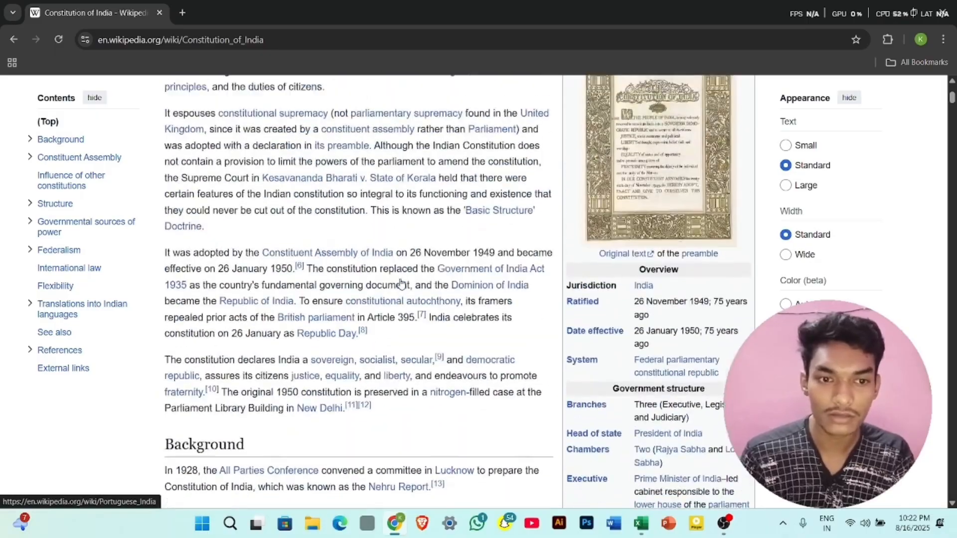
pyautogui.scroll(-5, 441, 293)
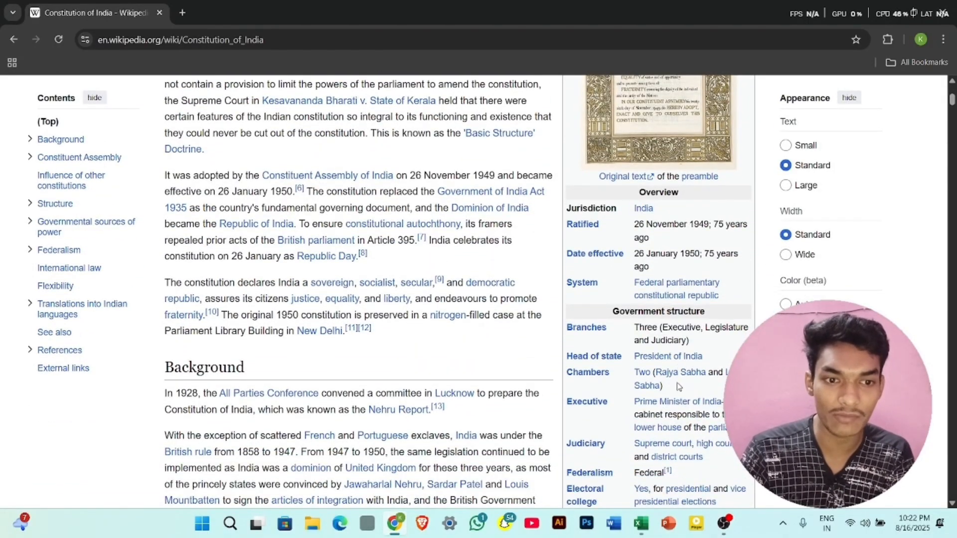
pyautogui.scroll(-5, 678, 347)
pyautogui.scroll(-13, 679, 348)
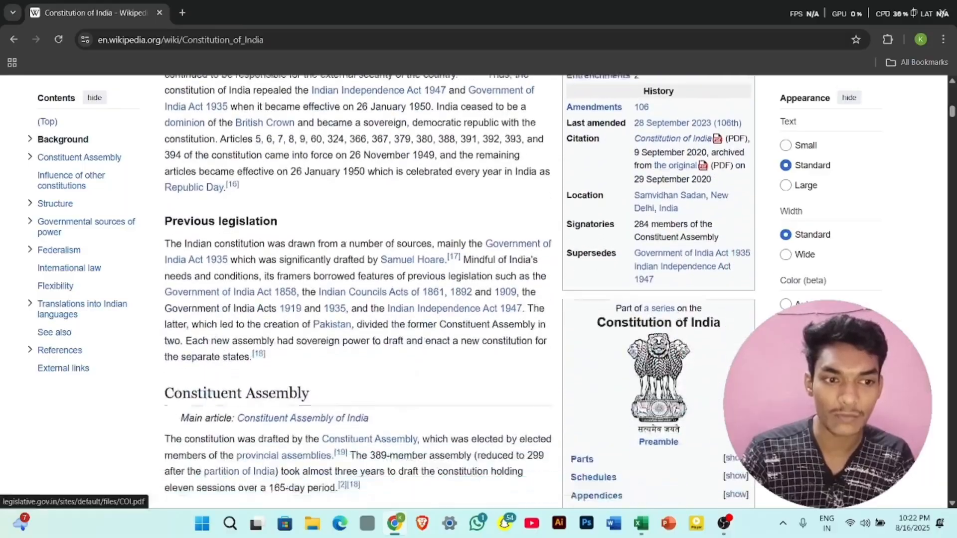
pyautogui.scroll(-20, 679, 348)
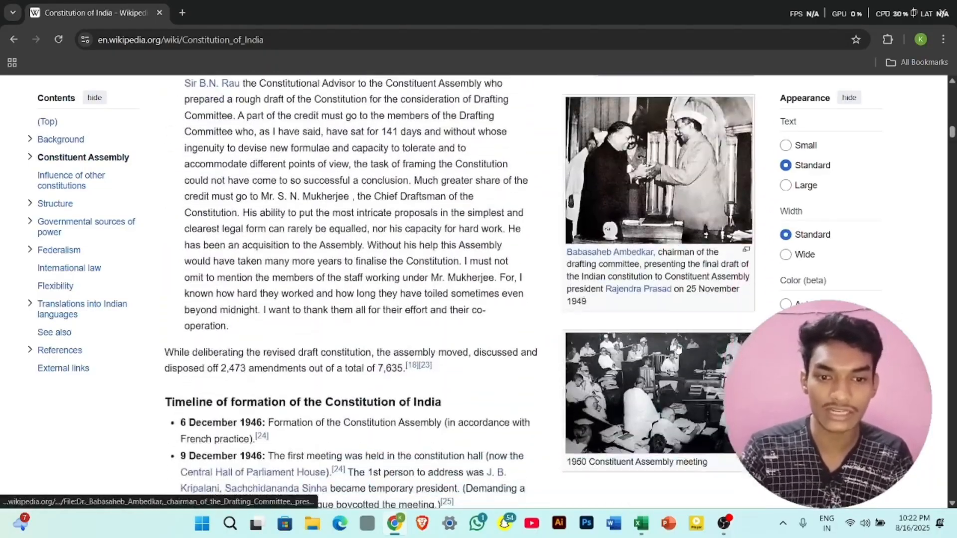
pyautogui.scroll(-9, 678, 348)
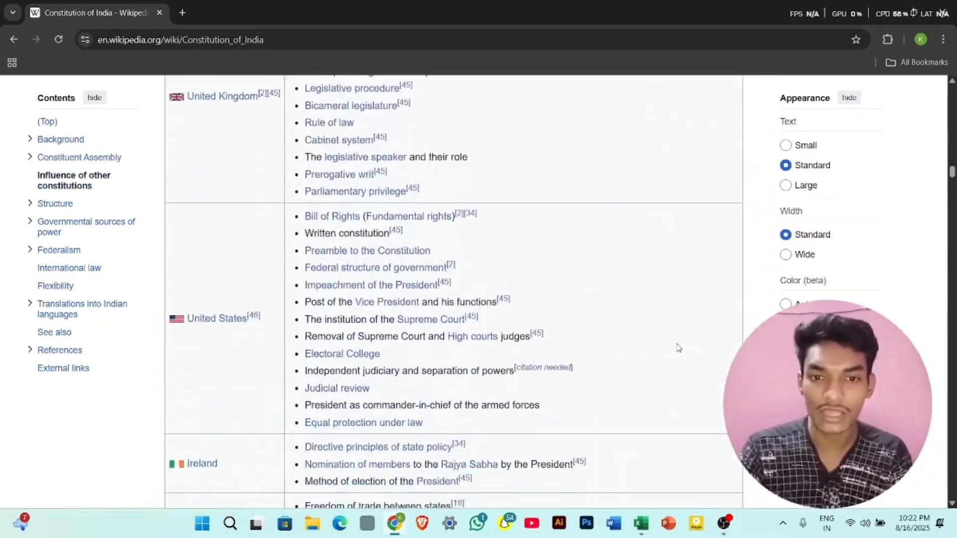
pyautogui.scroll(20, 568, 225)
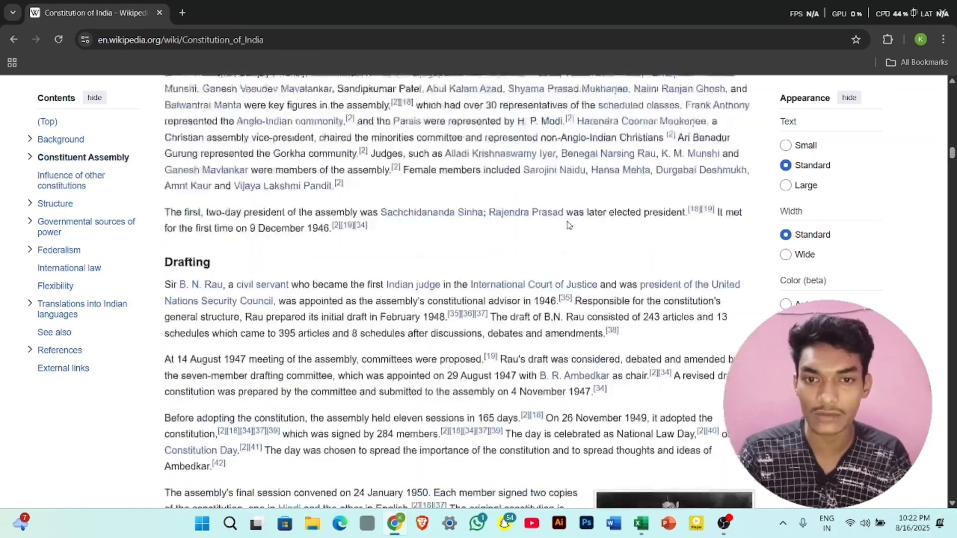
pyautogui.scroll(10, 567, 225)
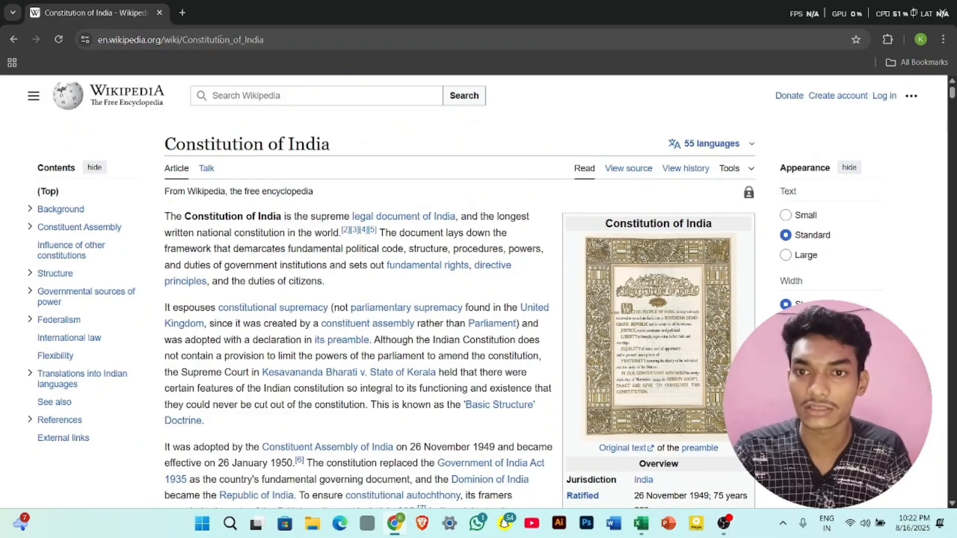
# - Copy the Constitution of India article's web address, close the browser and return to Excel
pyautogui.click(220, 39)
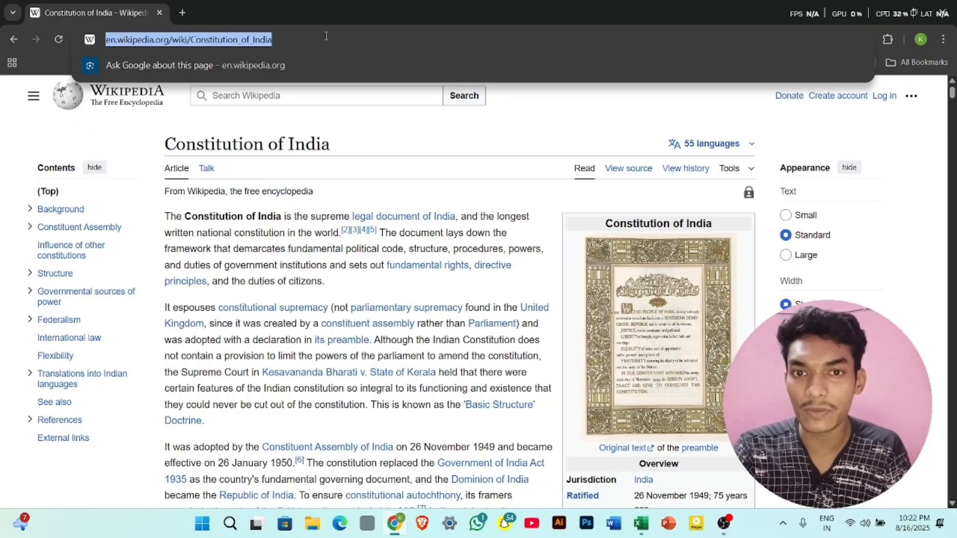
pyautogui.click(297, 39)
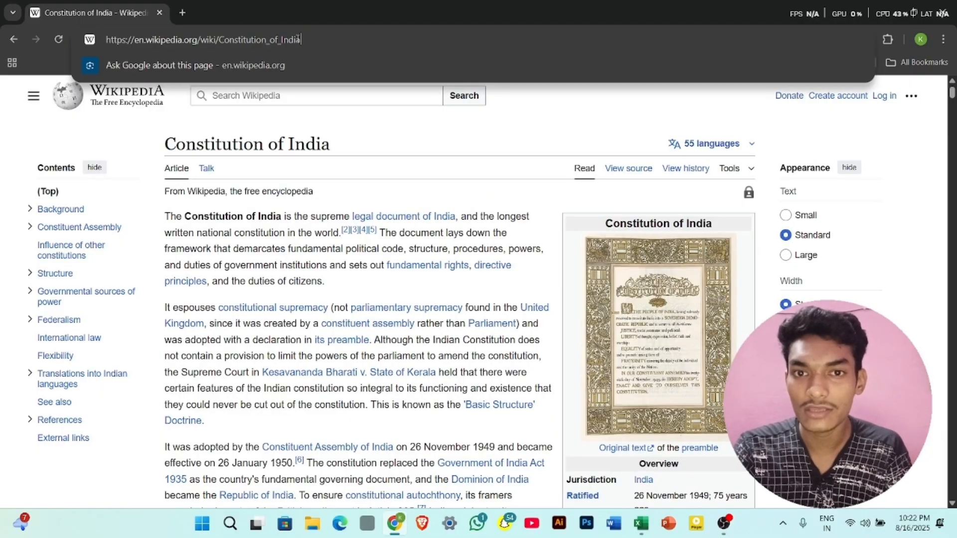
pyautogui.click(328, 166)
pyautogui.click(226, 39)
pyautogui.hotkey('ctrl', 'c')
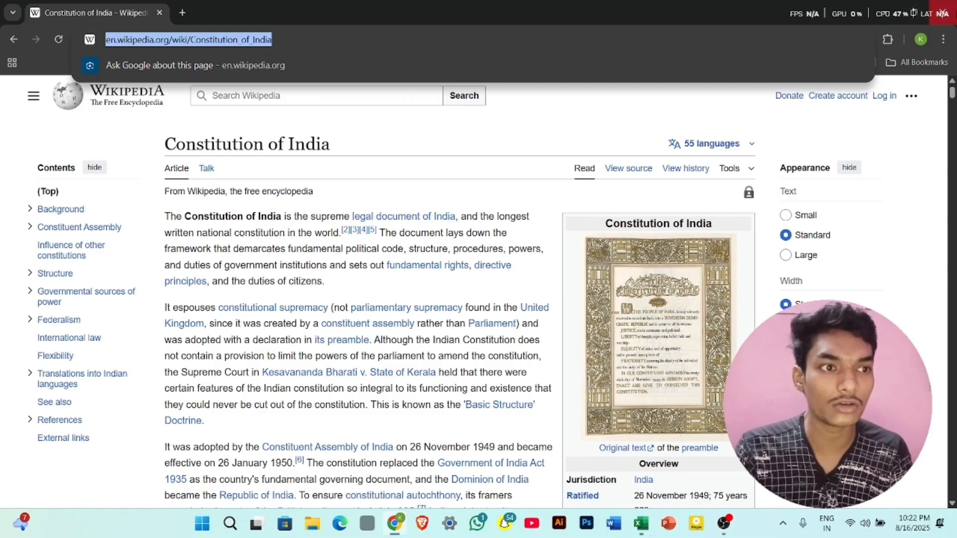
pyautogui.click(946, 13)
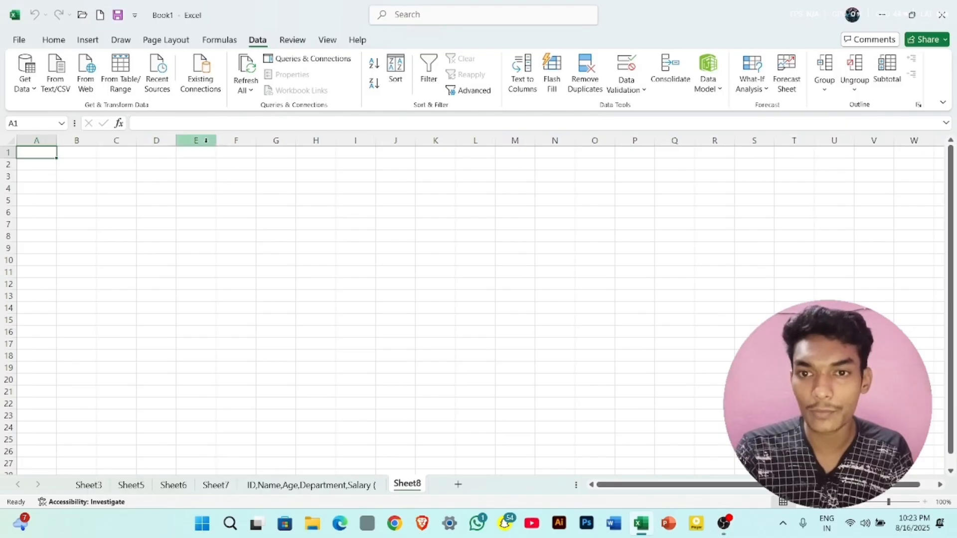
pyautogui.click(85, 74)
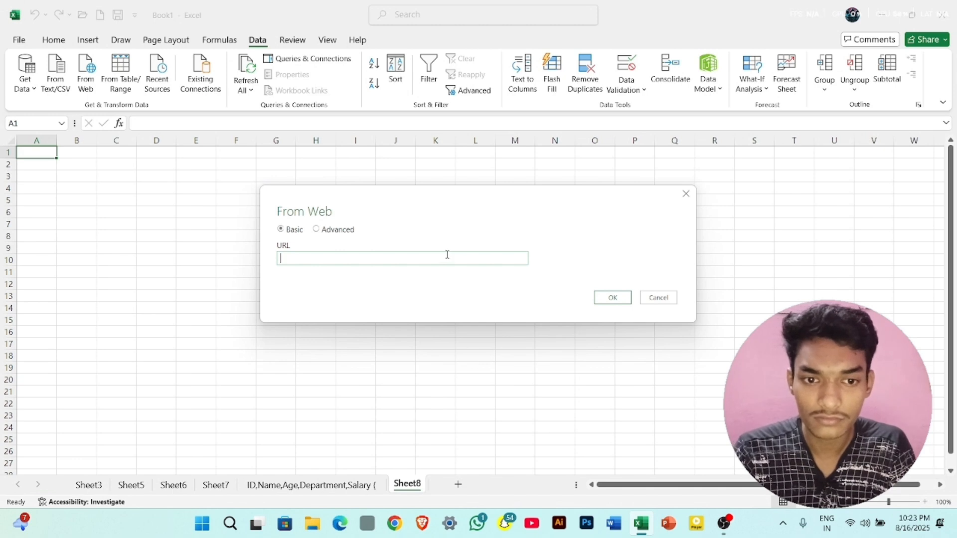
pyautogui.hotkey('ctrl', 'v')
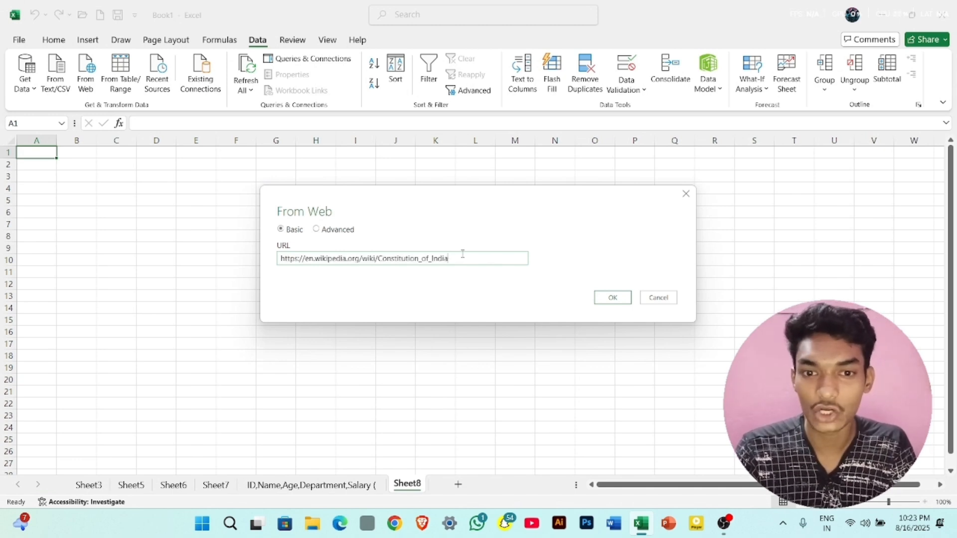
pyautogui.click(608, 297)
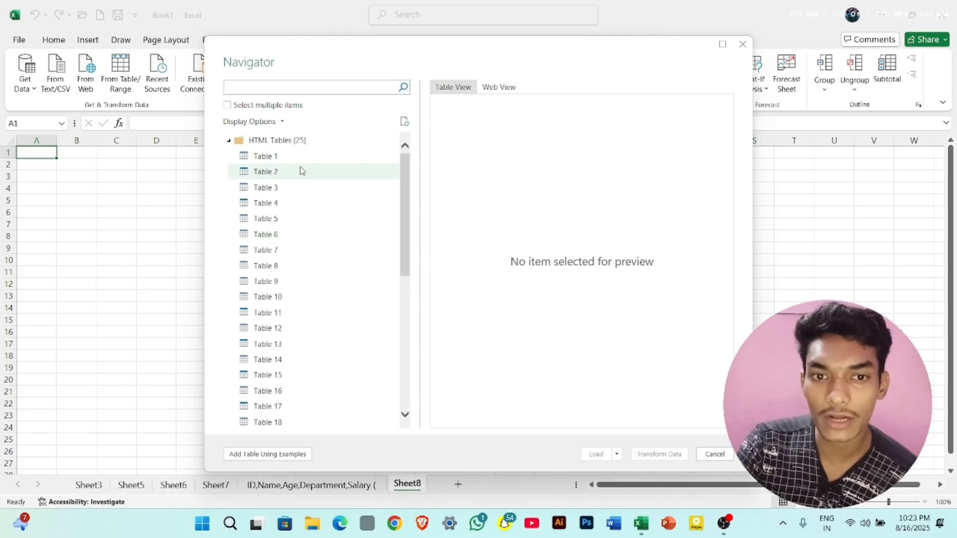
# - Look through the tables detected on the web page, previewing Table 1, Table 11 and Table 23
pyautogui.scroll(-3, 314, 291)
pyautogui.scroll(-5, 314, 291)
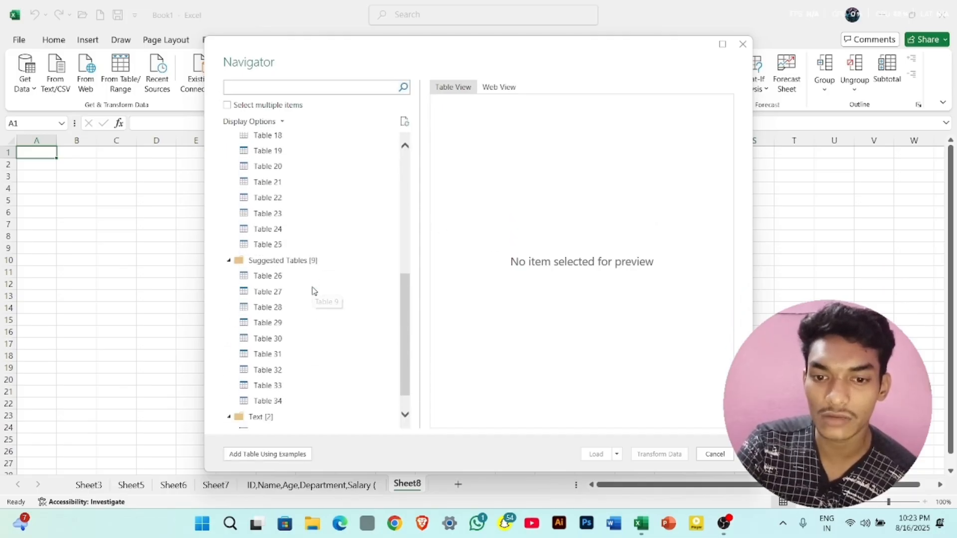
pyautogui.scroll(8, 314, 291)
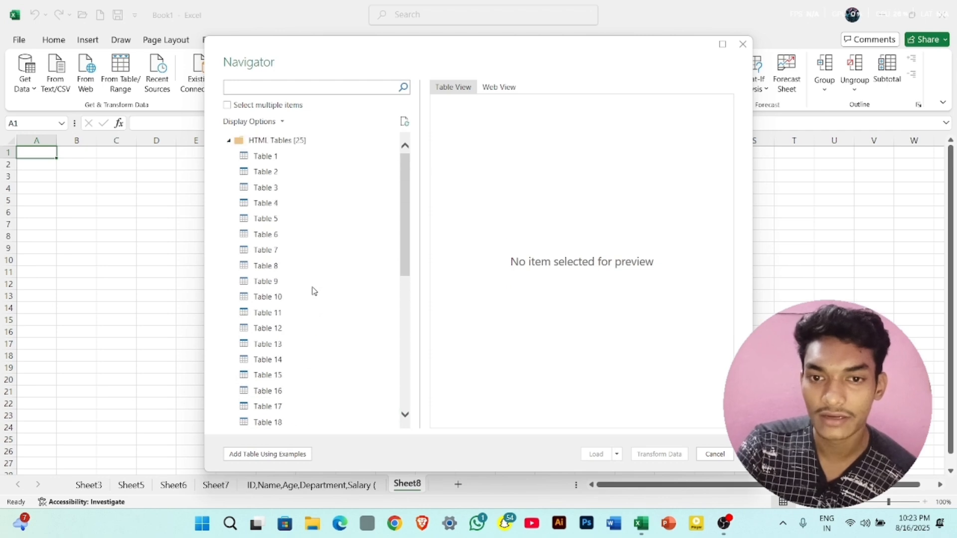
pyautogui.click(275, 160)
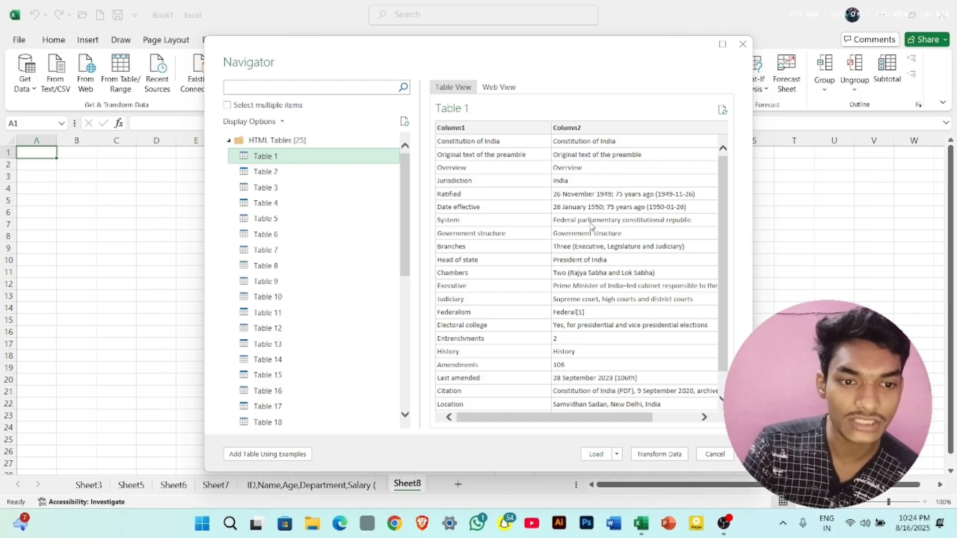
pyautogui.click(282, 317)
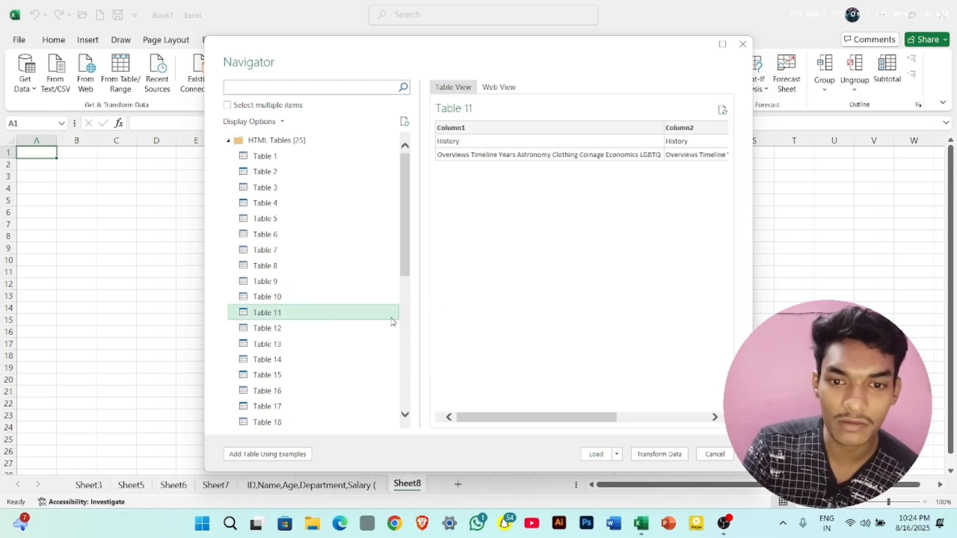
pyautogui.scroll(-1, 351, 339)
pyautogui.scroll(-2, 294, 417)
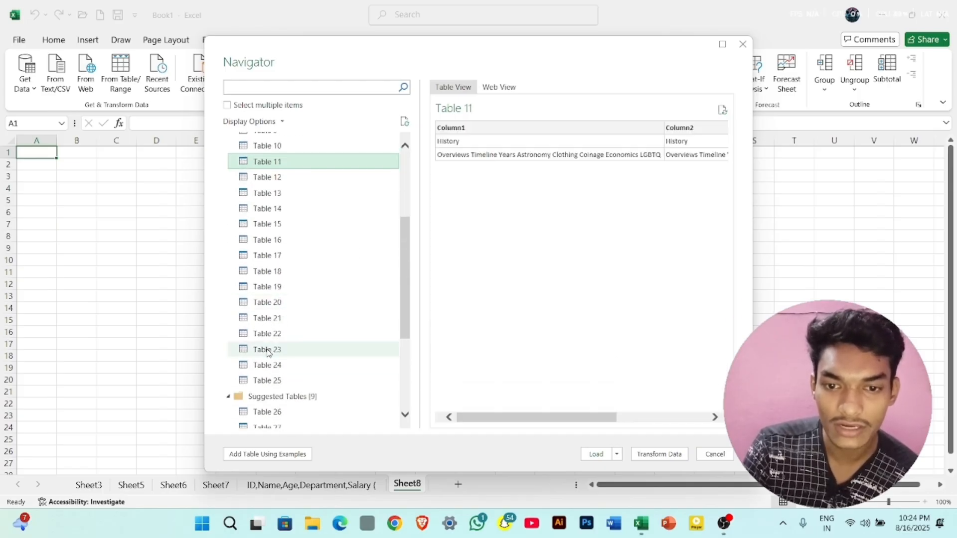
pyautogui.click(268, 351)
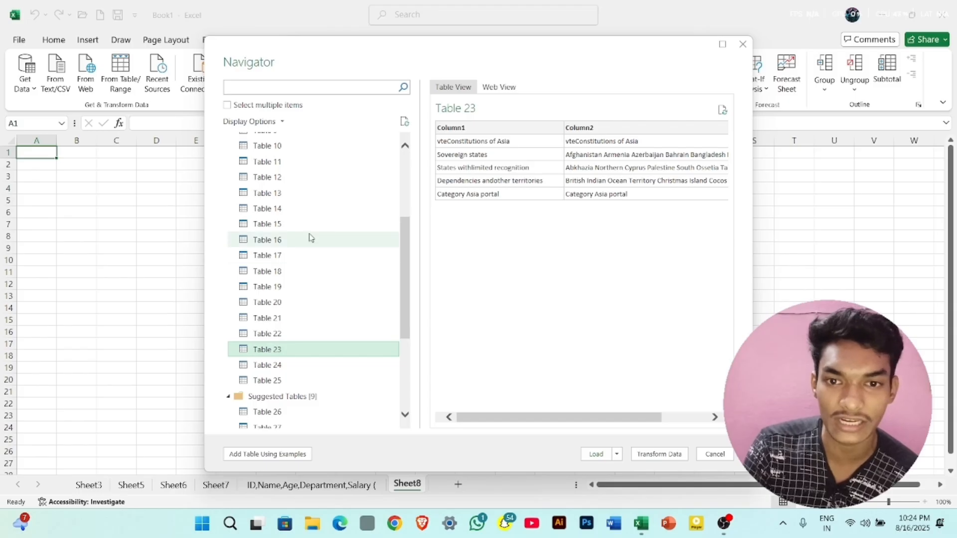
pyautogui.scroll(3, 309, 239)
# - Load Table 1 from the web page into the workbook
pyautogui.click(287, 159)
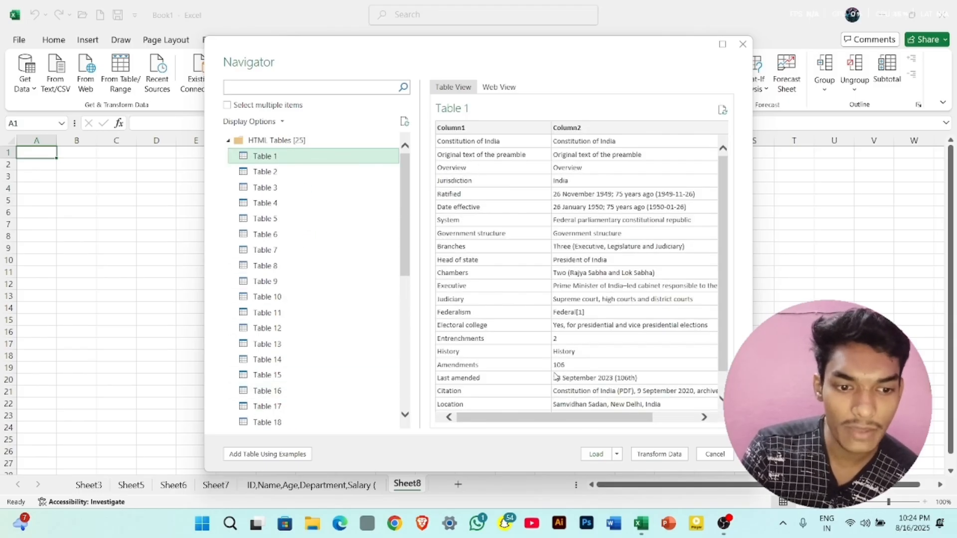
pyautogui.click(595, 455)
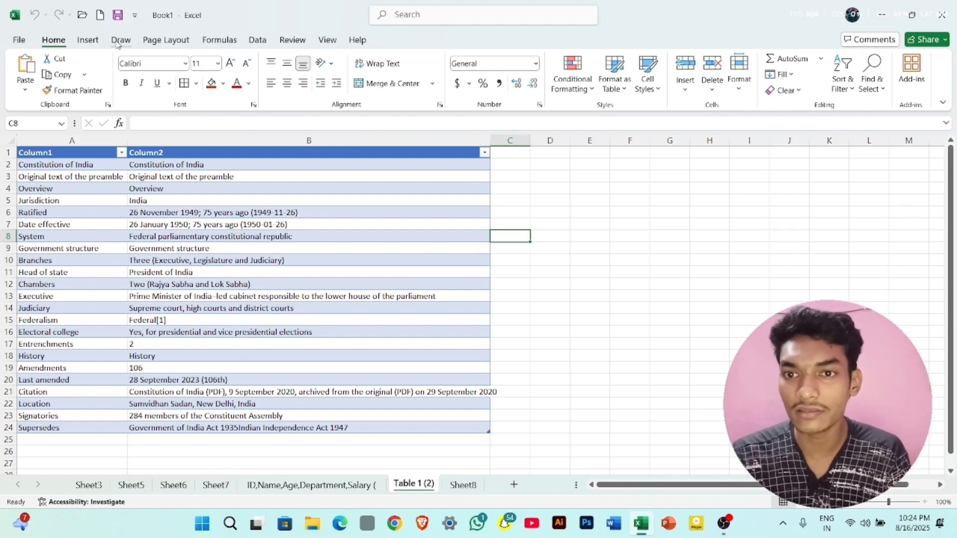
# - Open the loaded table in the Power Query Editor, remove Column1 and keep the changes
pyautogui.click(258, 40)
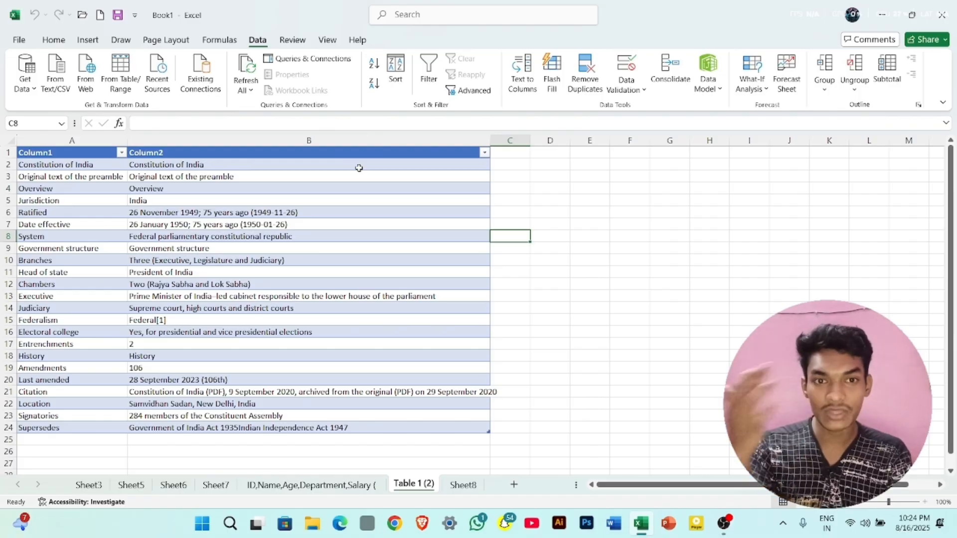
pyautogui.click(381, 212)
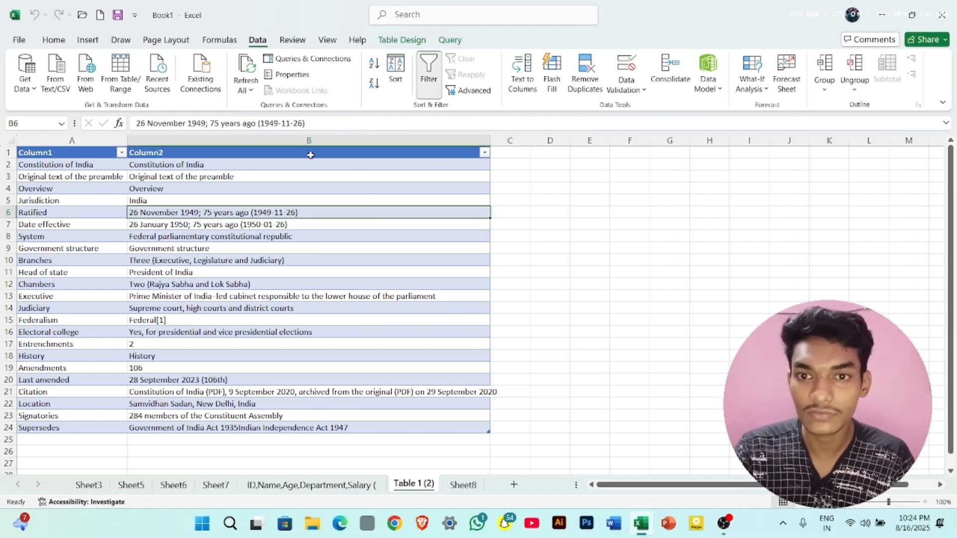
pyautogui.click(132, 86)
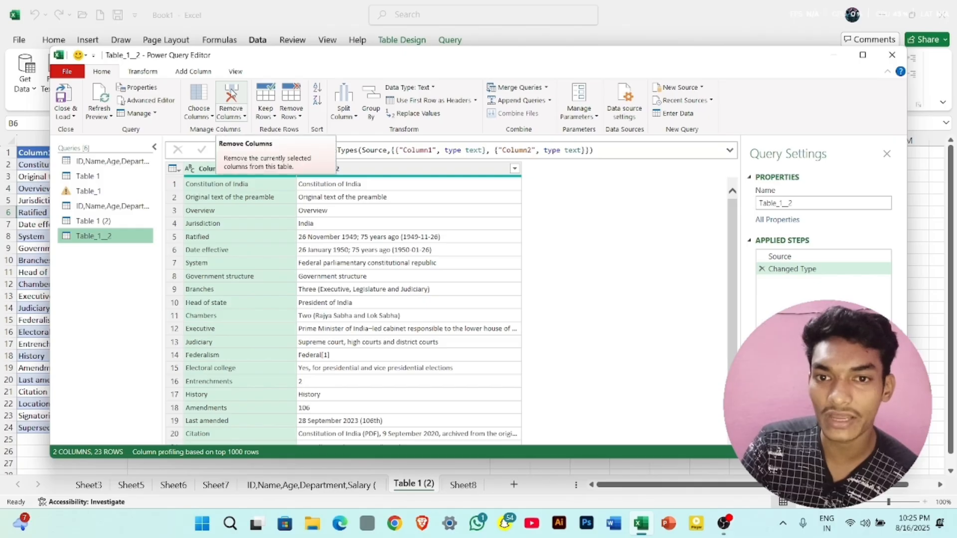
pyautogui.click(232, 100)
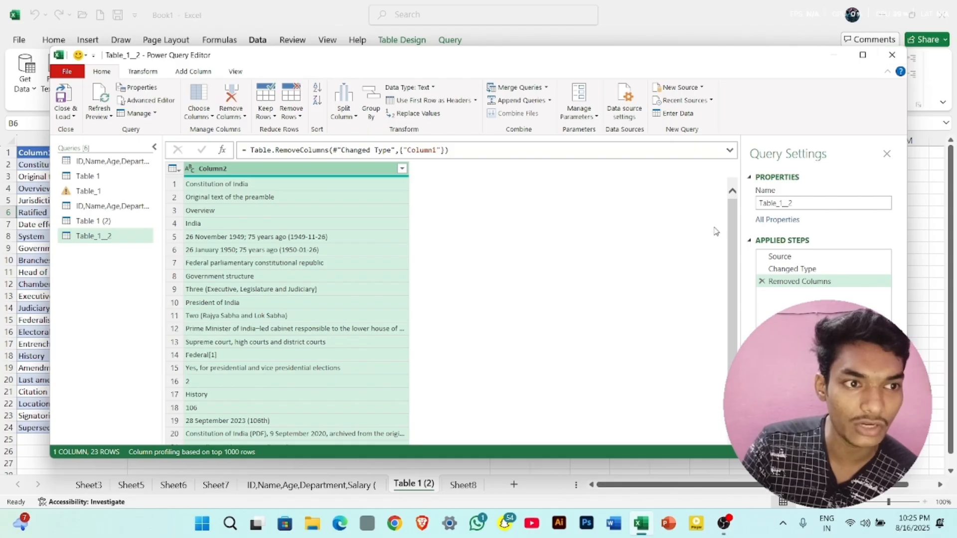
pyautogui.click(892, 55)
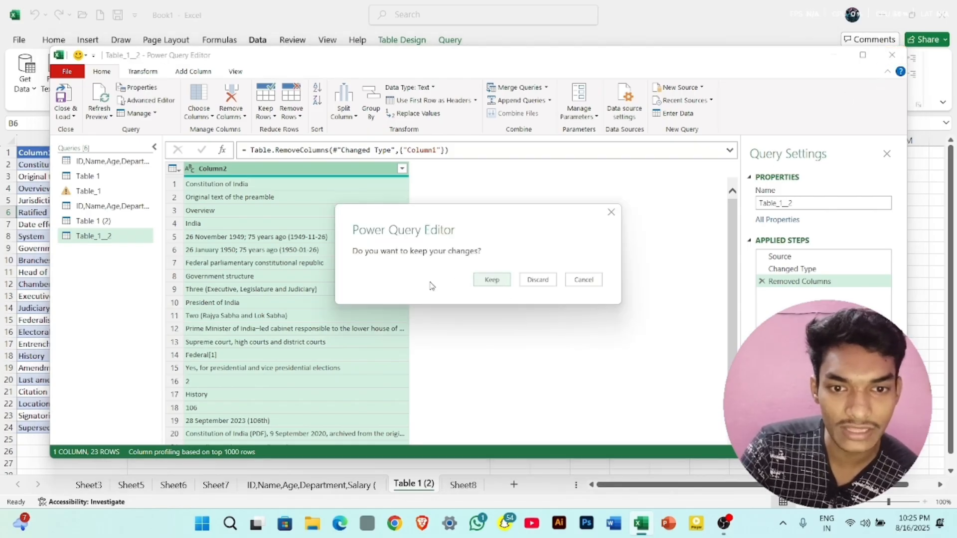
pyautogui.click(489, 280)
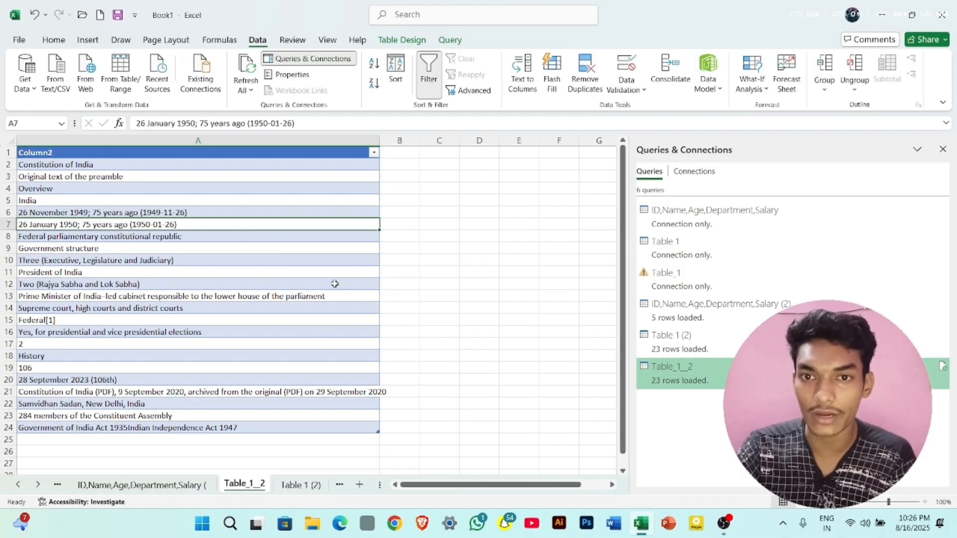
# - Review the list of recent data sources and close it
pyautogui.click(164, 84)
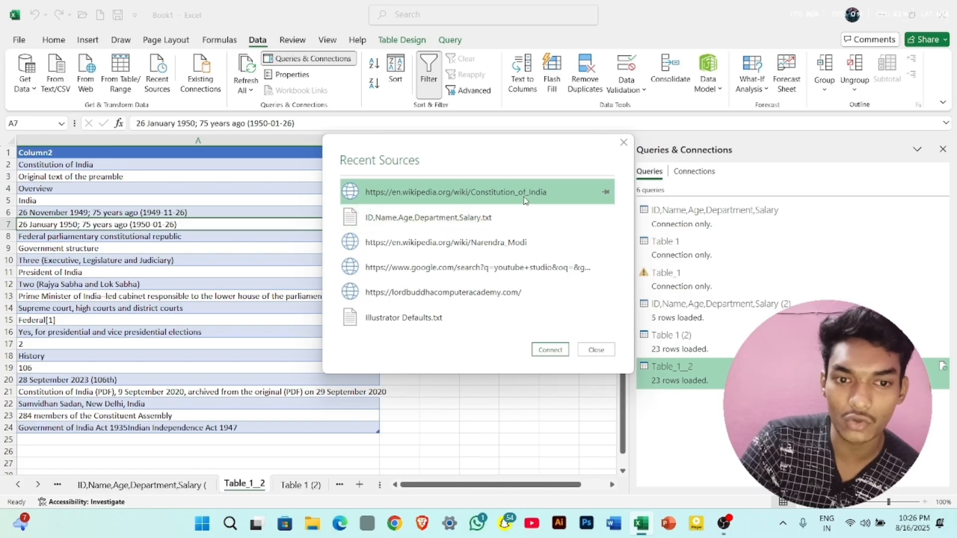
pyautogui.click(623, 143)
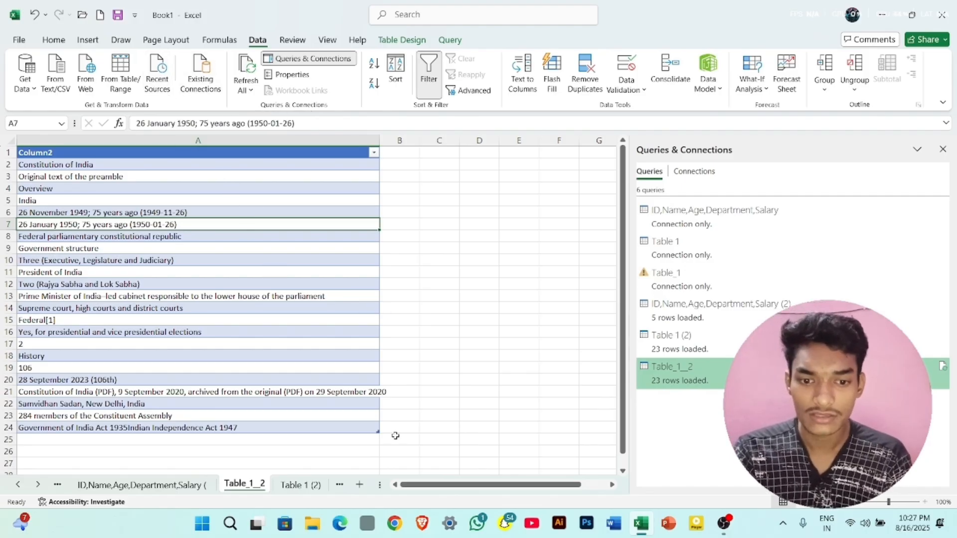
# - Add a new worksheet and look through the existing connections available to the workbook
pyautogui.click(359, 485)
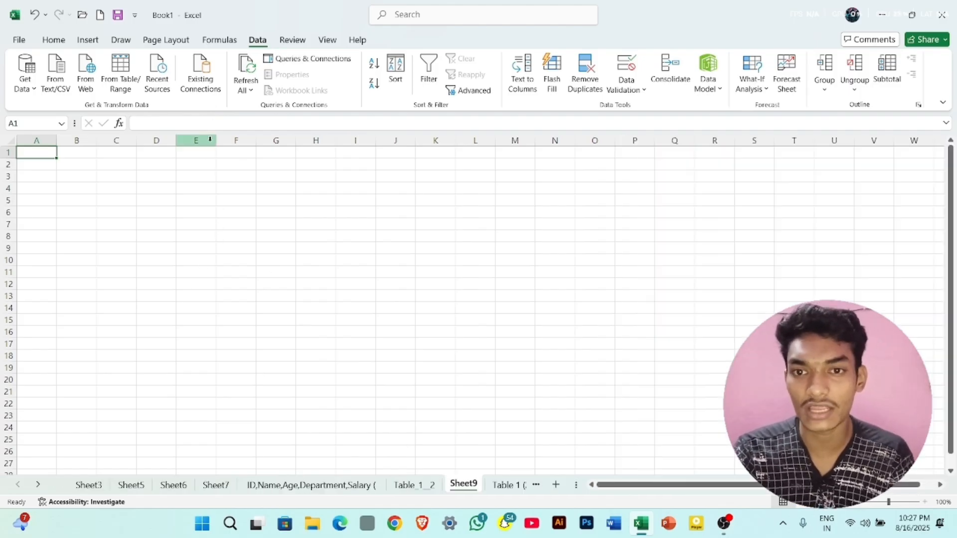
pyautogui.click(211, 80)
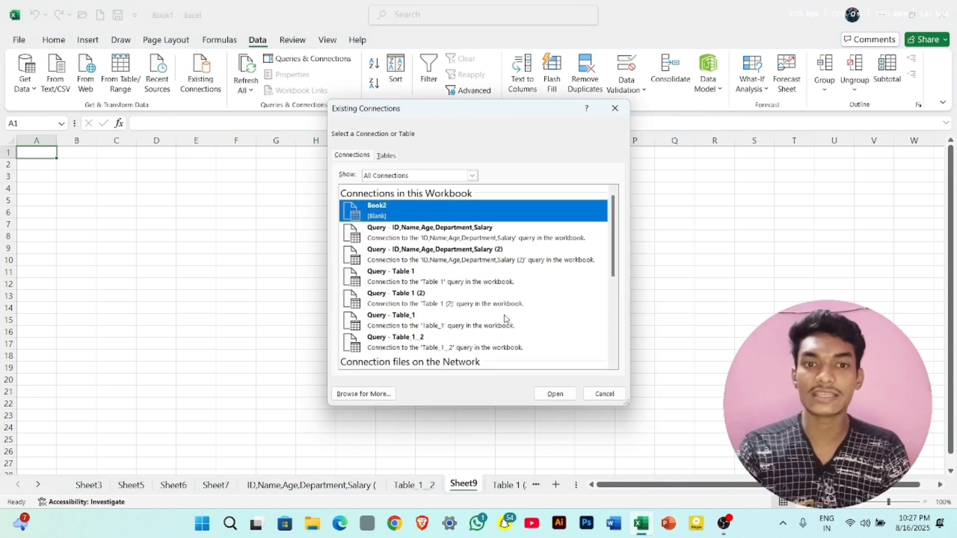
pyautogui.scroll(-1, 505, 318)
pyautogui.scroll(-3, 505, 318)
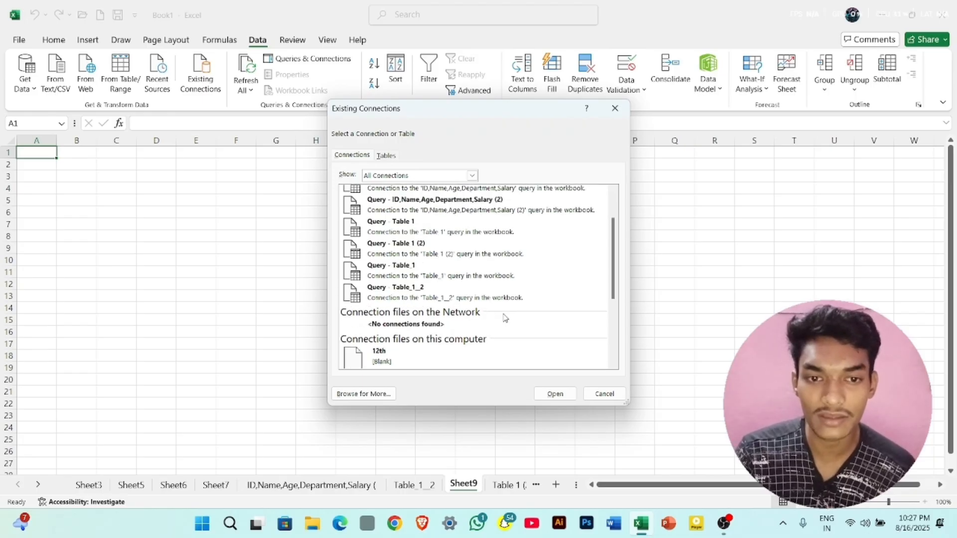
pyautogui.scroll(3, 505, 318)
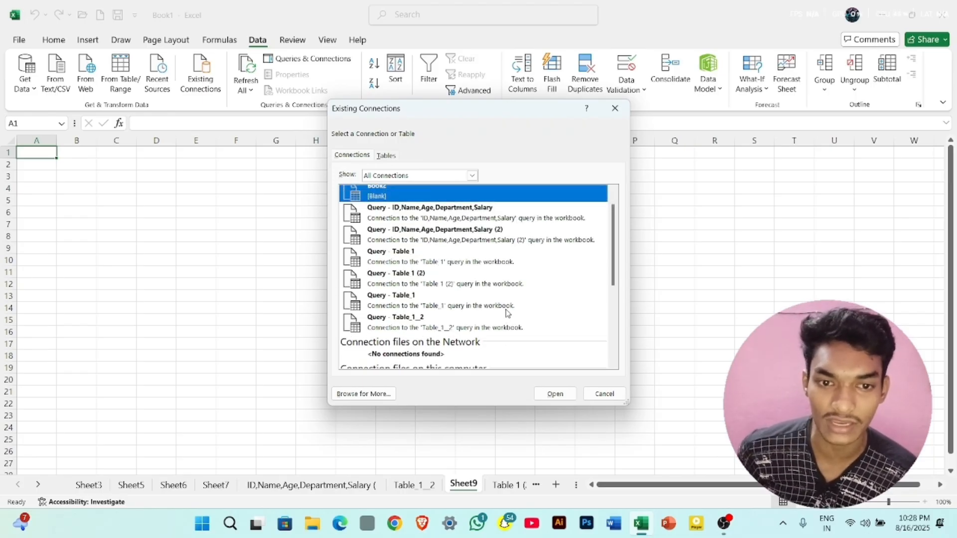
pyautogui.scroll(-3, 487, 300)
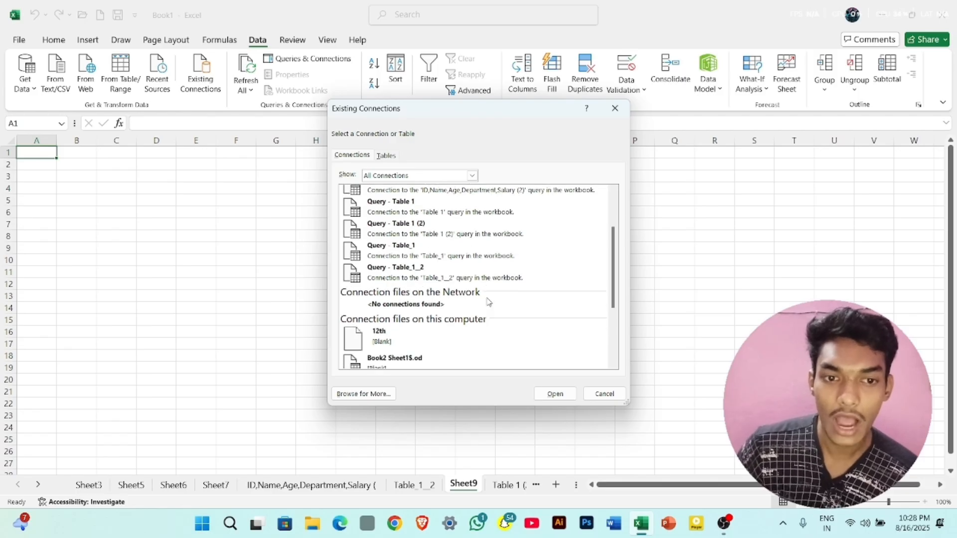
# - Browse to the MS Excel folder on Local Disk (B:) and open Book2 as the data source
pyautogui.click(377, 394)
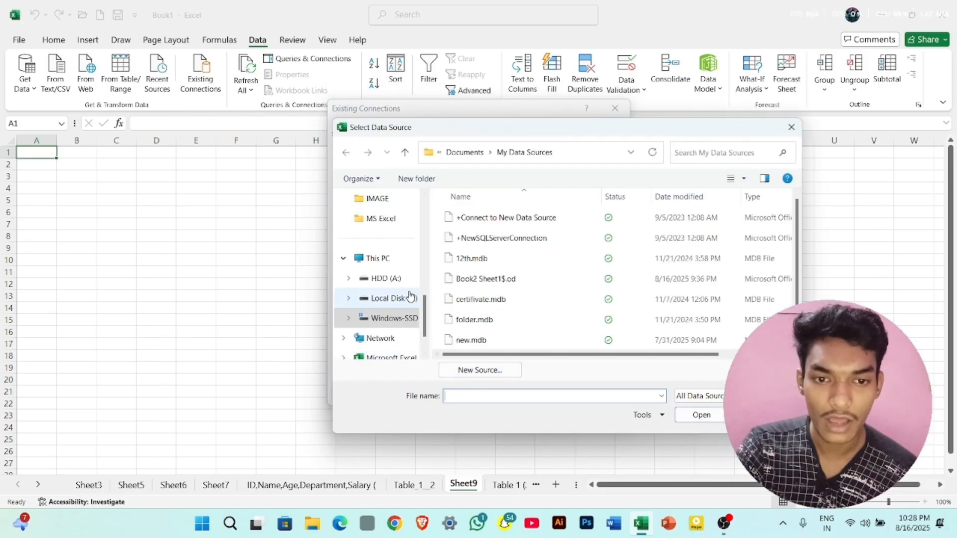
pyautogui.click(392, 299)
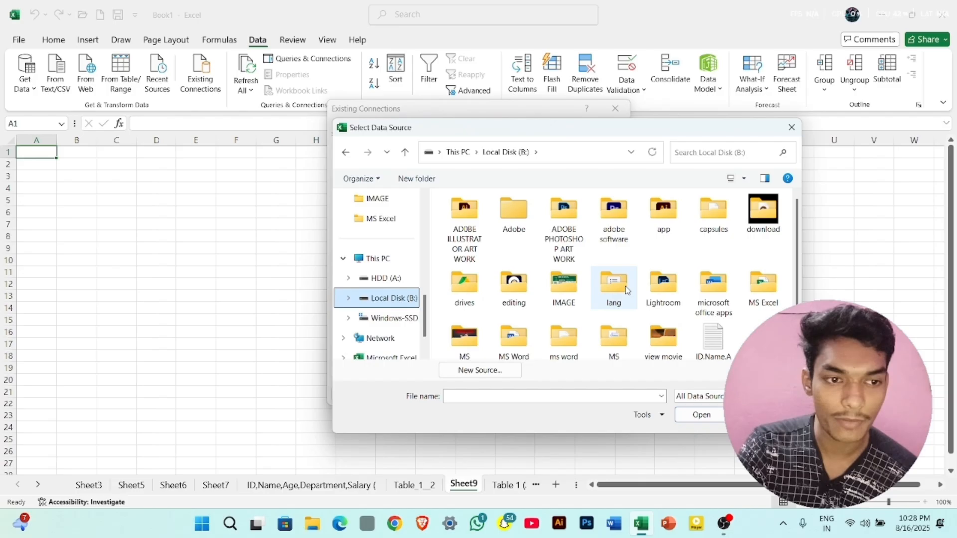
pyautogui.doubleClick(764, 283)
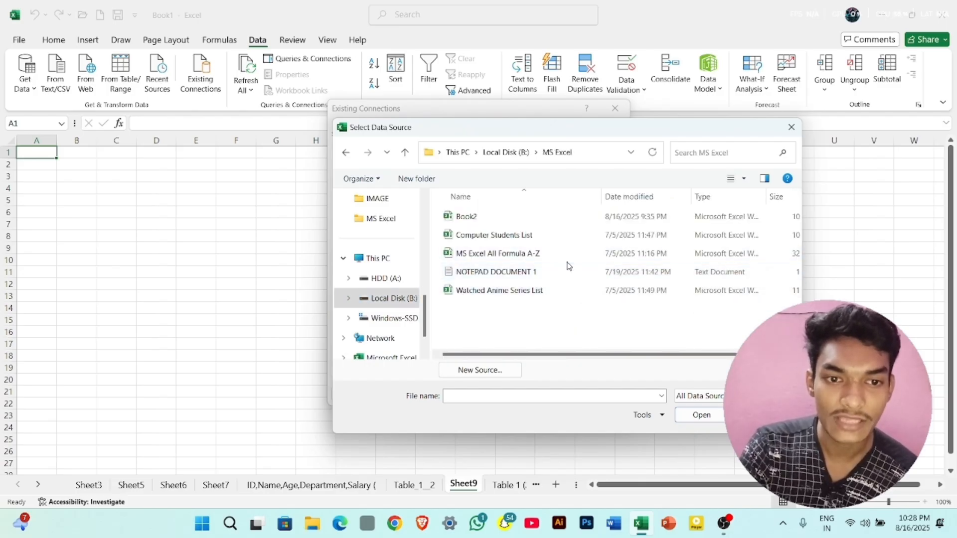
pyautogui.click(523, 223)
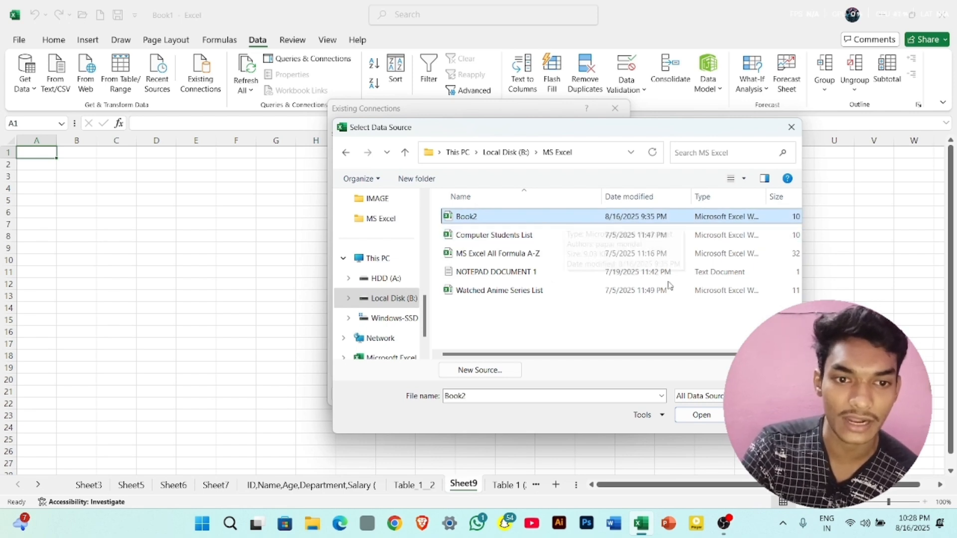
pyautogui.click(698, 420)
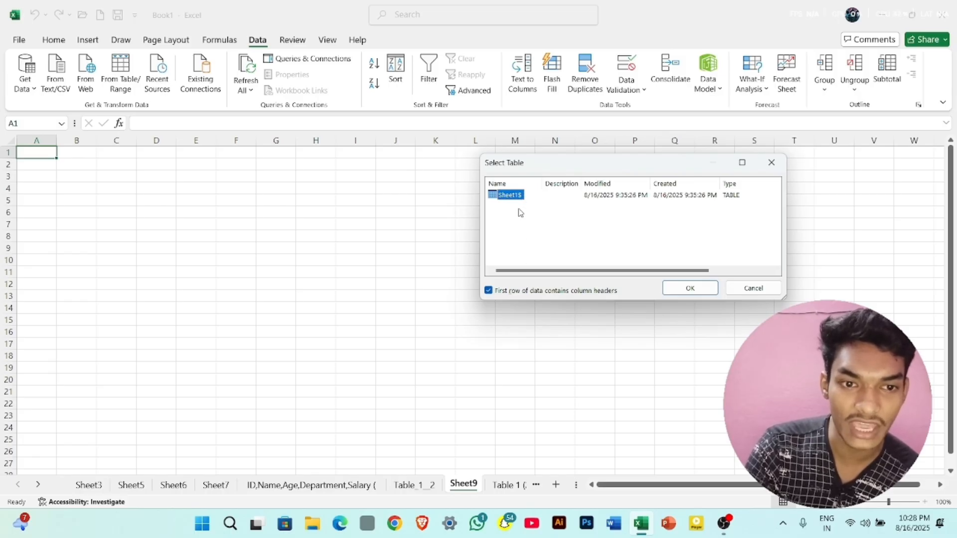
# - Import the Sheet1$ table with first-row column headers as a PivotChart at cell A1 of the existing worksheet
pyautogui.click(698, 291)
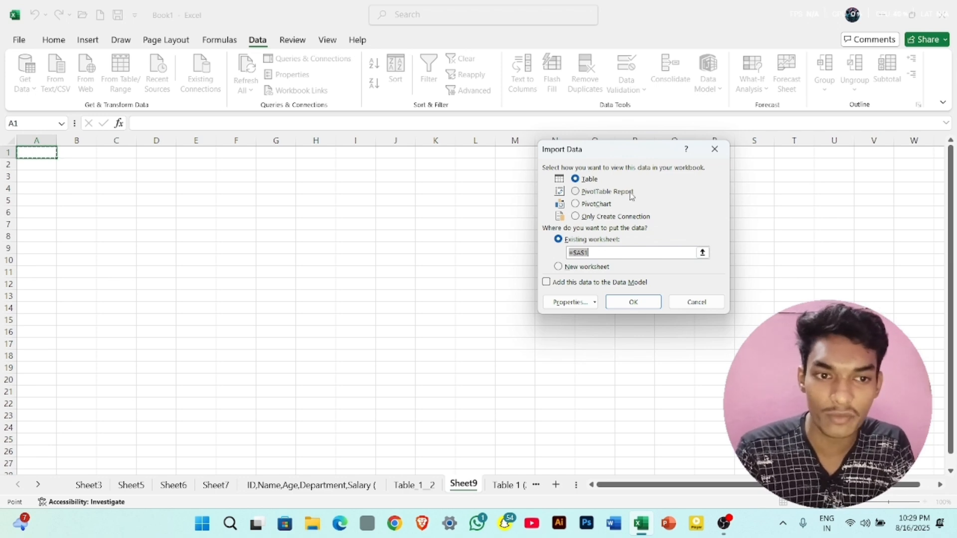
pyautogui.click(603, 204)
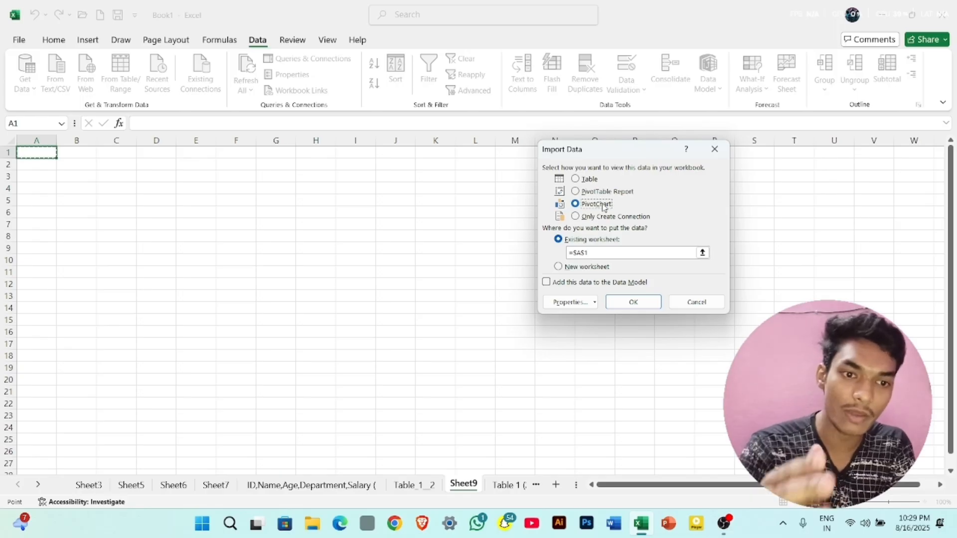
pyautogui.click(632, 302)
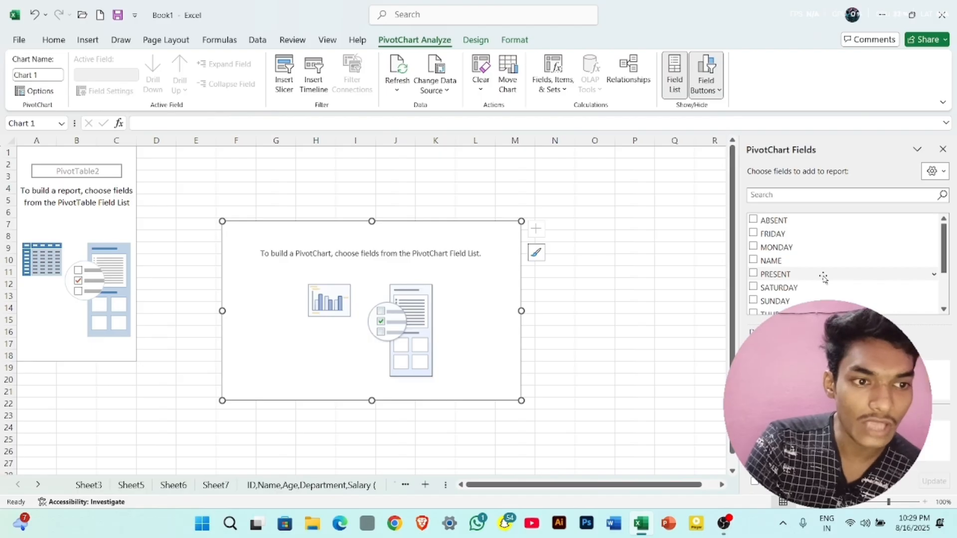
# - Add the ABSENT, FRIDAY, NAME, PRESENT and TOTAL NUNBER OF WORKING DAYS fields to the PivotChart
pyautogui.click(753, 221)
pyautogui.click(753, 234)
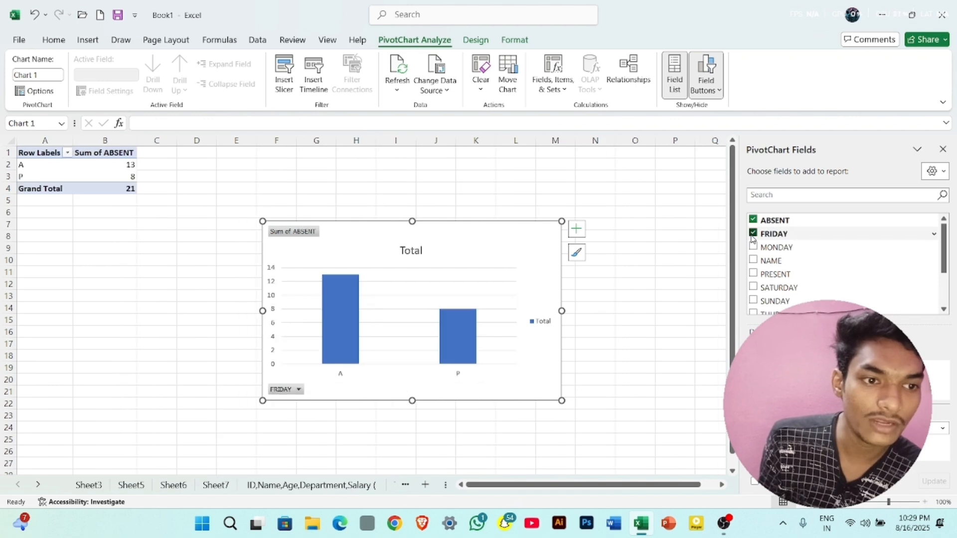
pyautogui.click(751, 234)
pyautogui.click(752, 234)
pyautogui.click(753, 261)
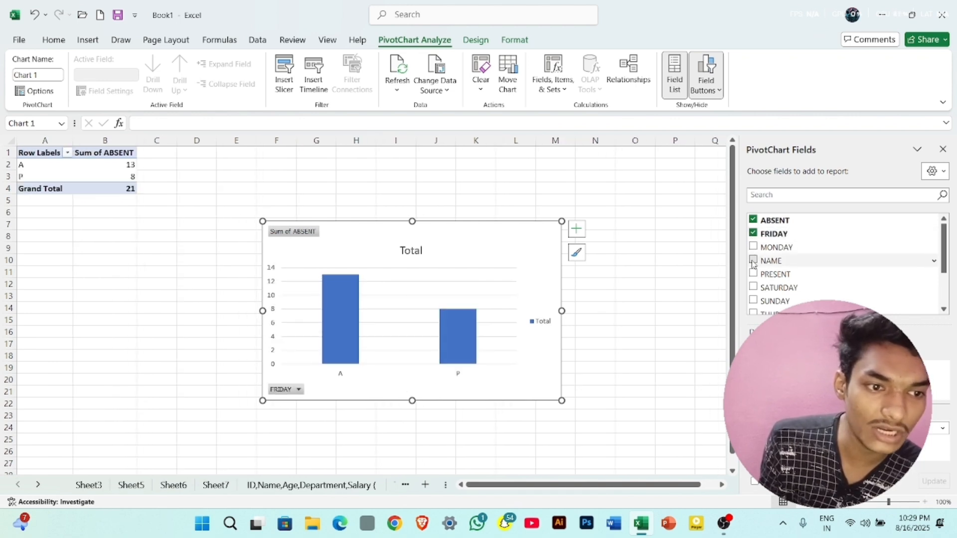
pyautogui.click(753, 275)
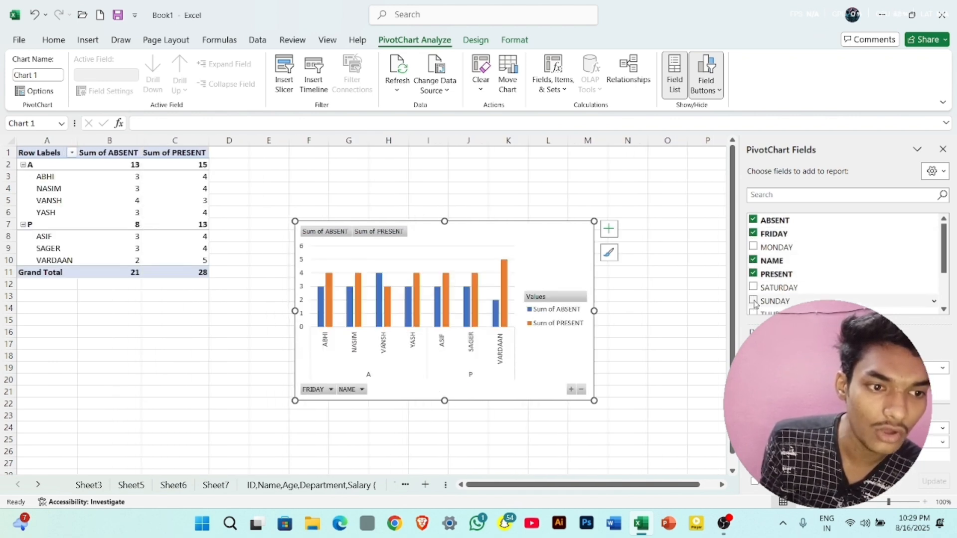
pyautogui.scroll(-5, 754, 304)
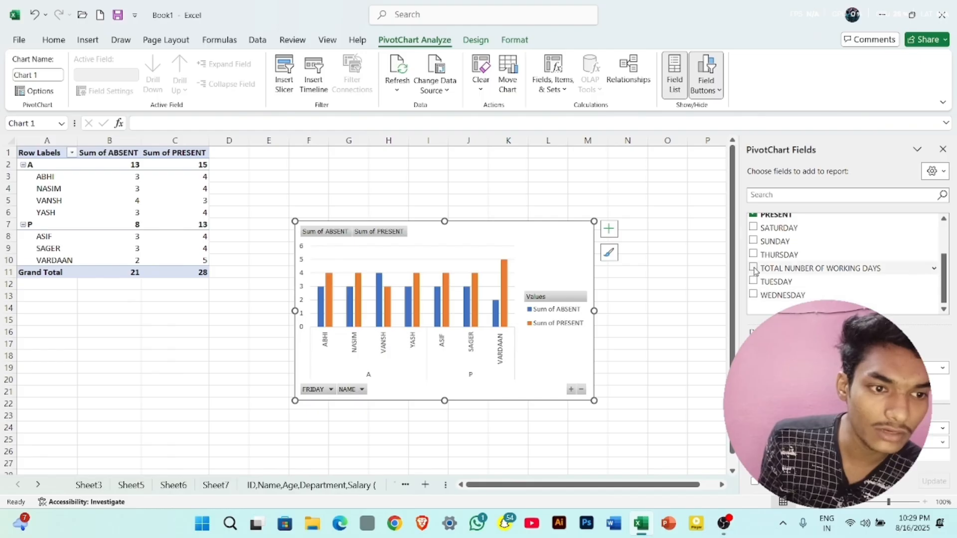
pyautogui.click(753, 268)
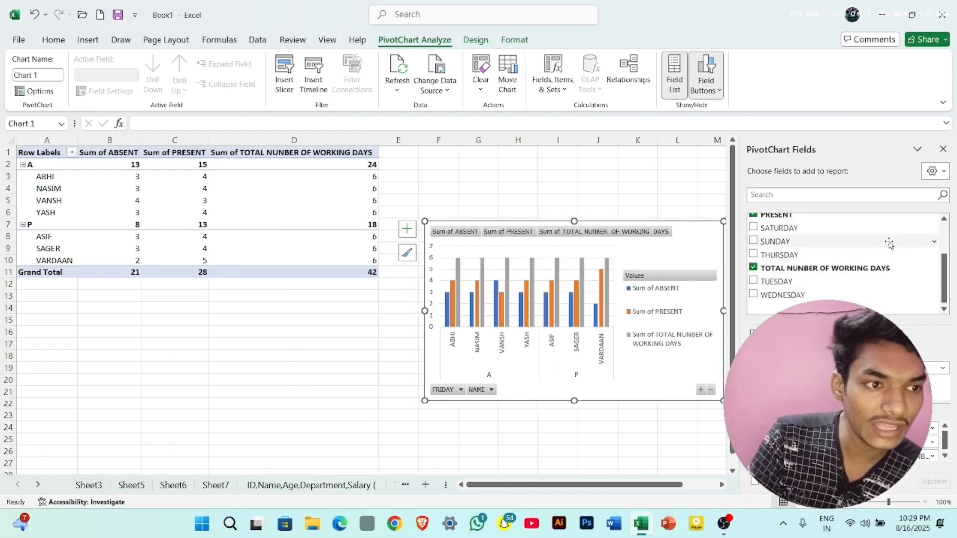
# - Try moving the NAME field from the PivotChart's axis to its values, and undo the move
pyautogui.click(637, 416)
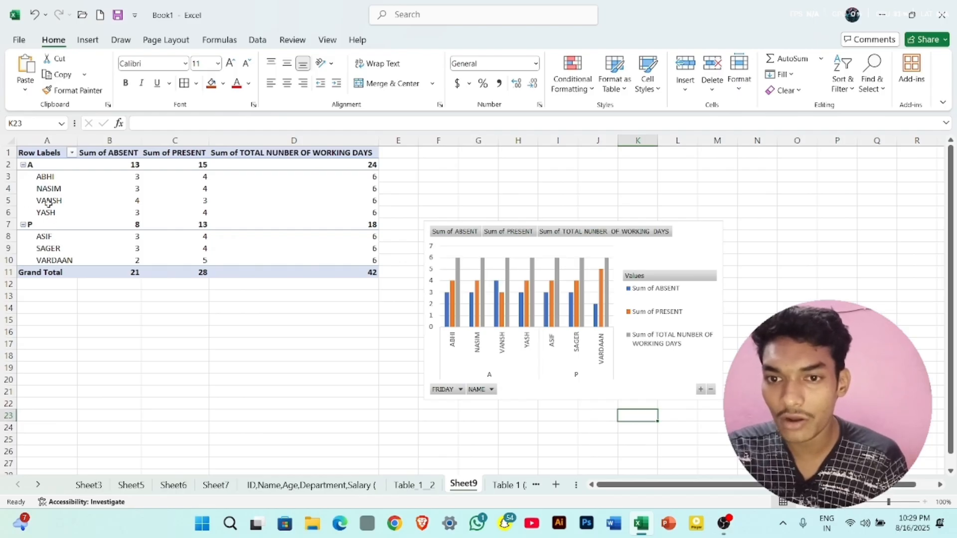
pyautogui.click(287, 214)
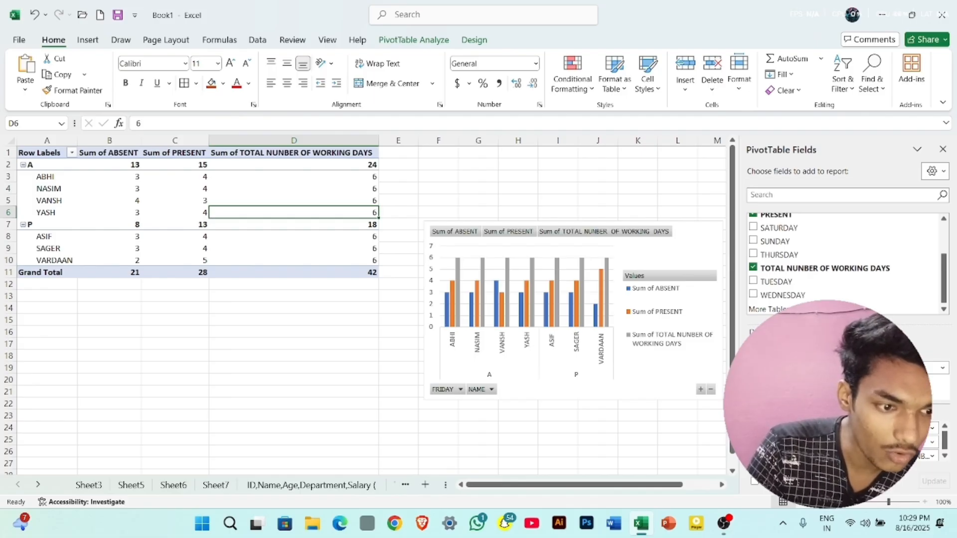
pyautogui.click(631, 299)
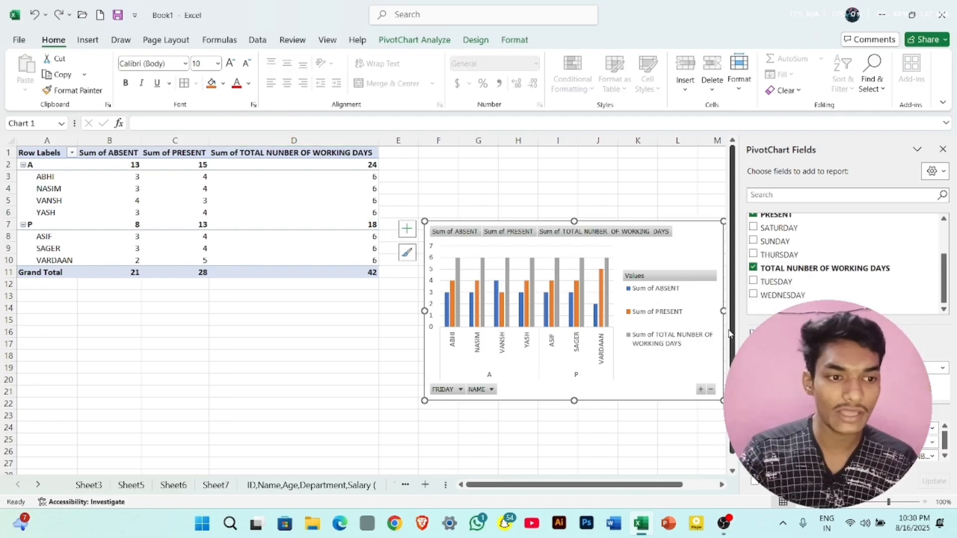
pyautogui.scroll(1, 786, 273)
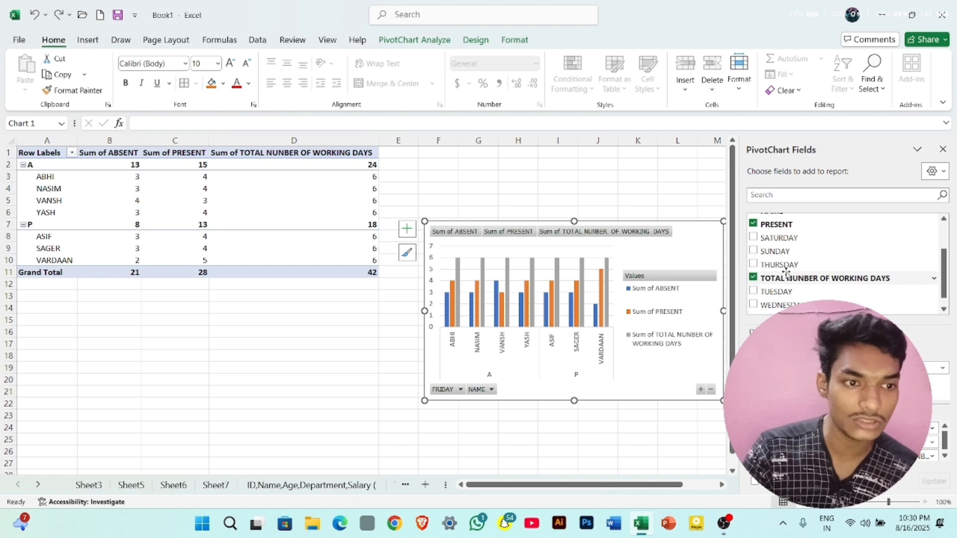
pyautogui.scroll(2, 785, 265)
pyautogui.scroll(1, 778, 236)
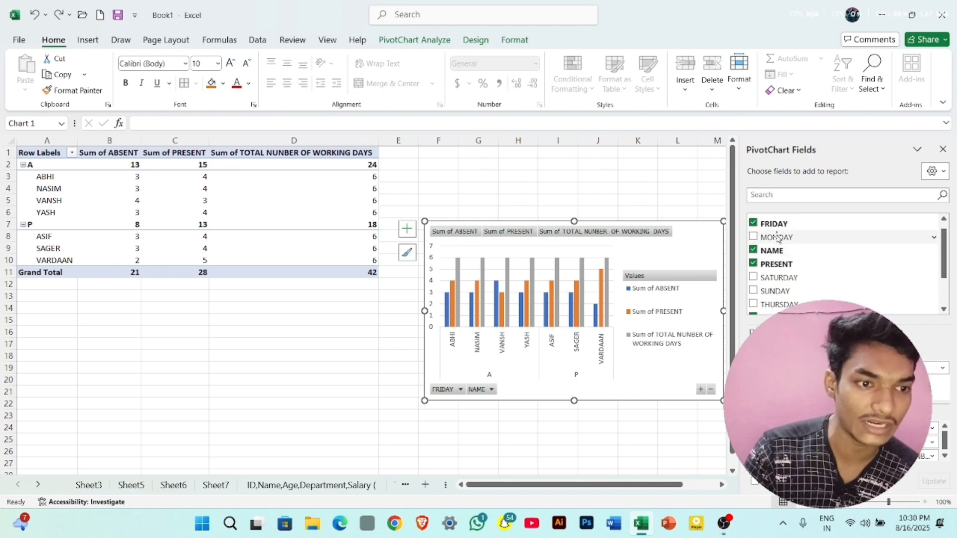
pyautogui.scroll(-4, 778, 236)
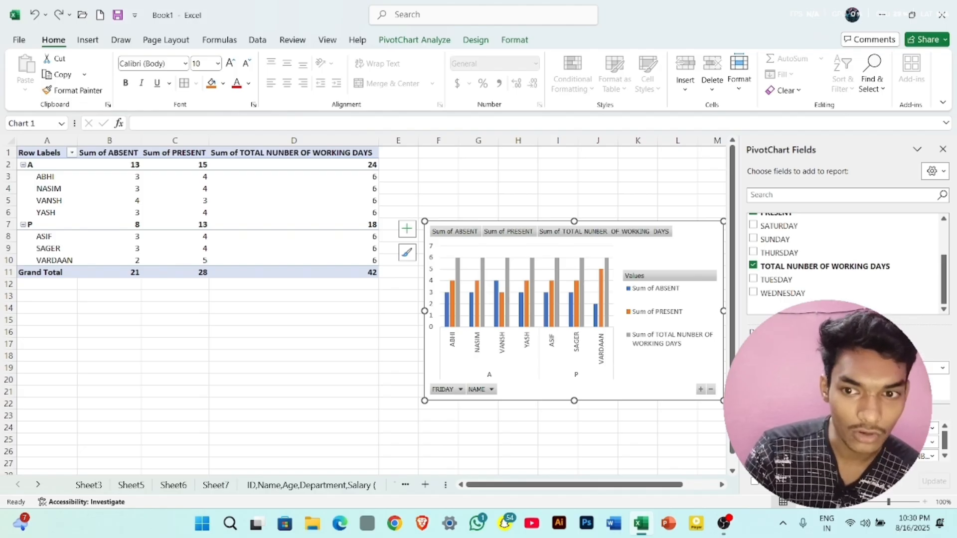
pyautogui.moveTo(793, 440); pyautogui.dragTo(893, 447)
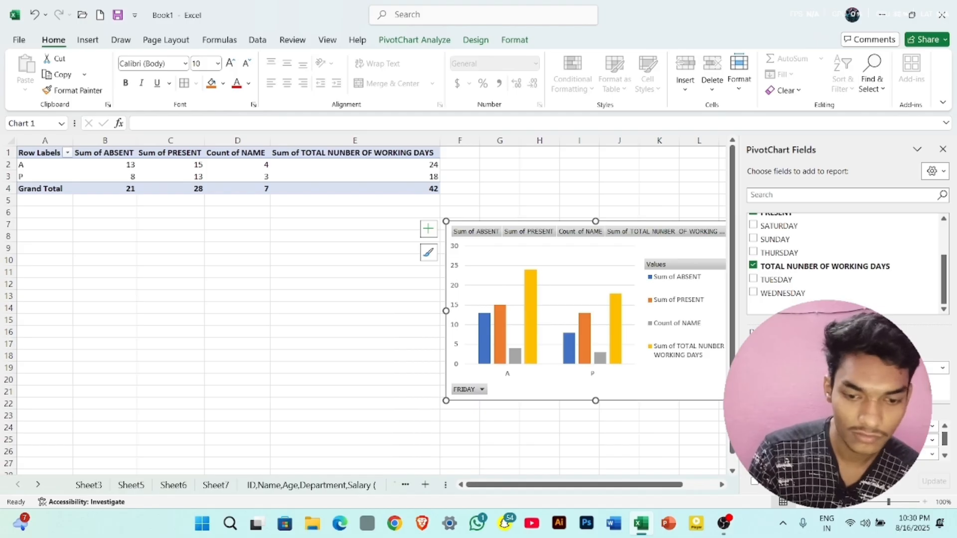
pyautogui.hotkey('ctrl', 'z')
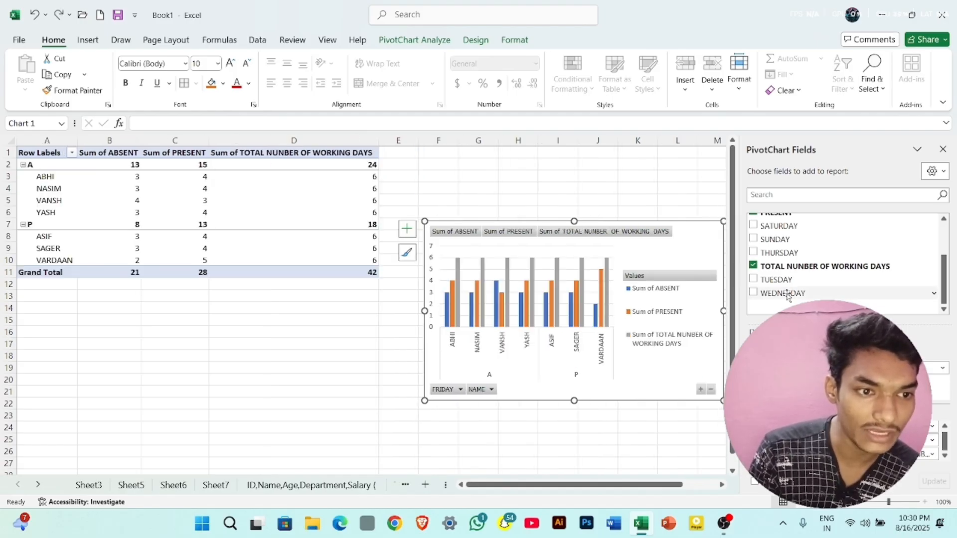
# - Remove the FRIDAY field from the PivotChart and close the field list
pyautogui.scroll(4, 787, 295)
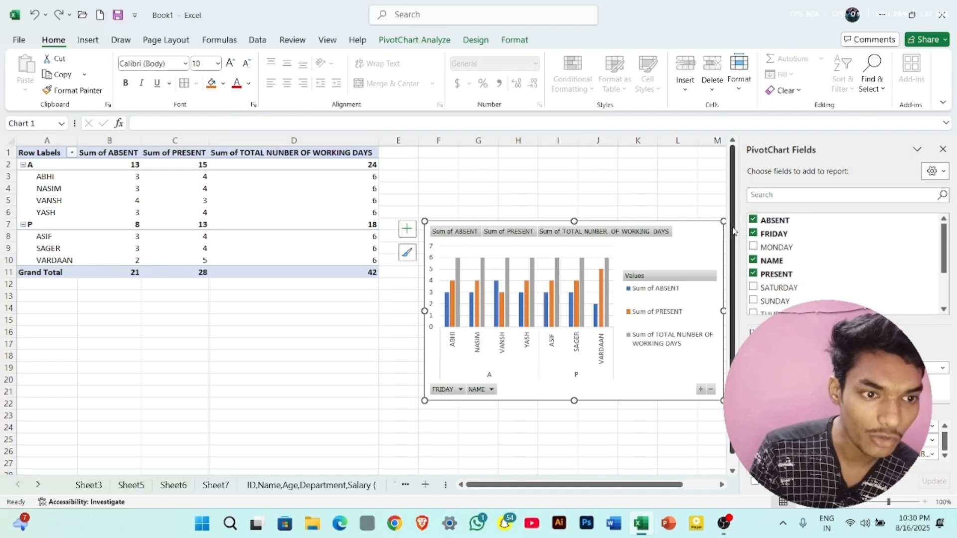
pyautogui.click(753, 234)
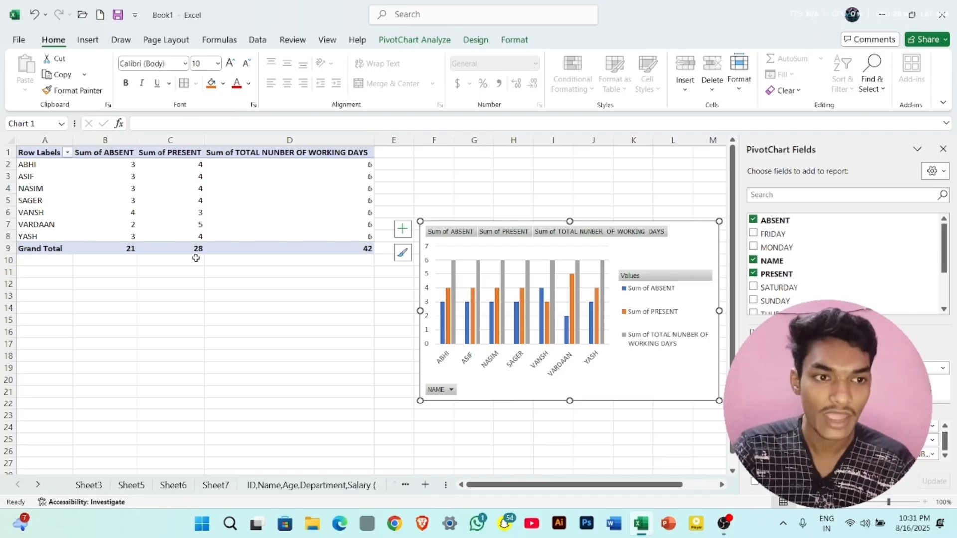
pyautogui.click(942, 150)
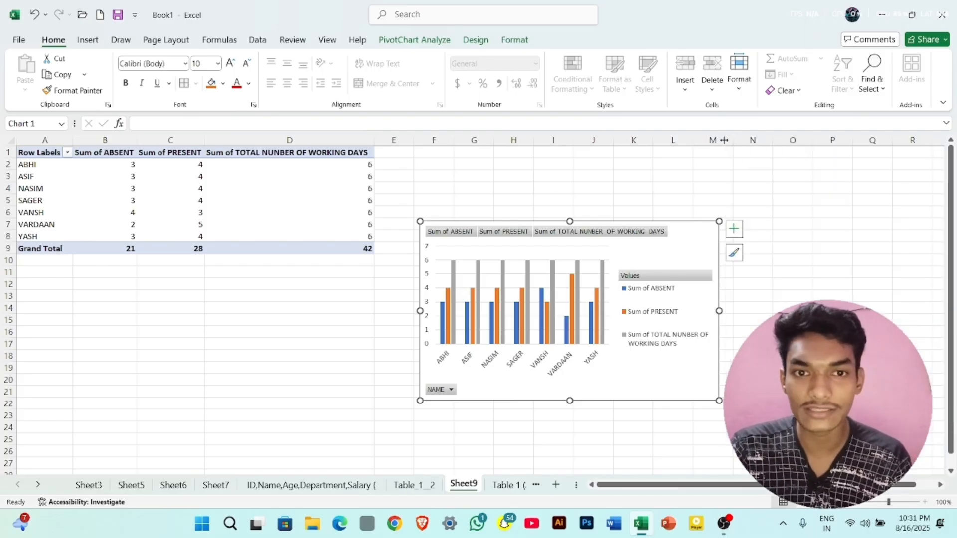
# - Review the workbook's queries and connections and close the list
pyautogui.click(258, 42)
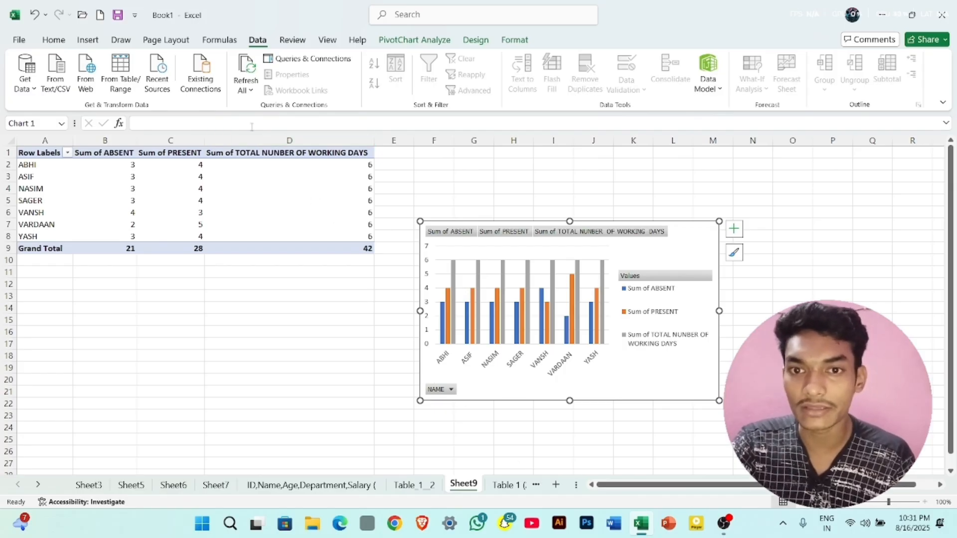
pyautogui.click(308, 60)
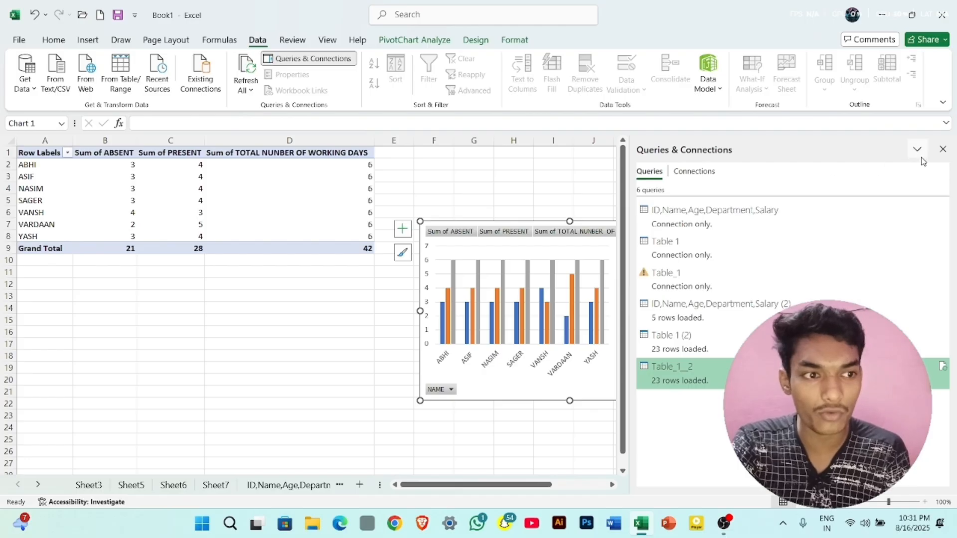
pyautogui.click(943, 149)
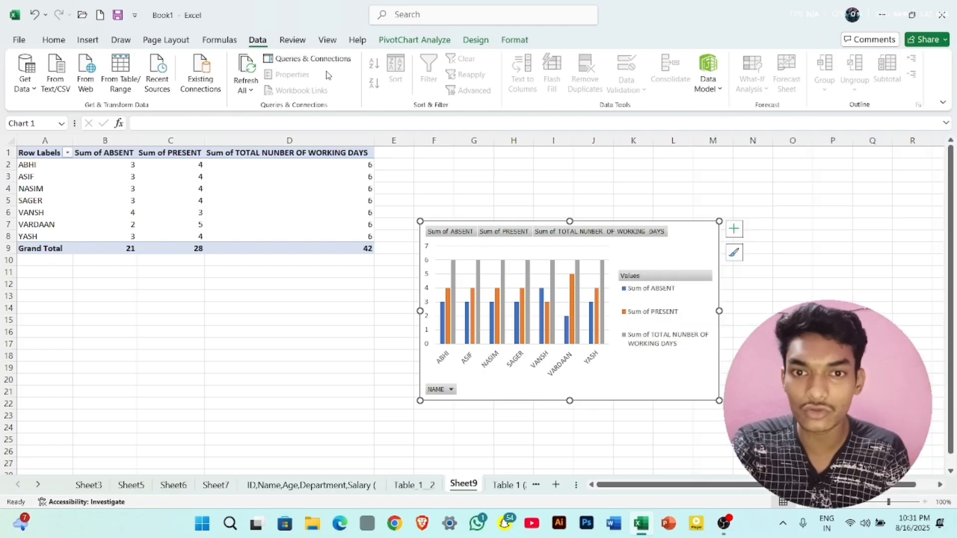
pyautogui.click(324, 64)
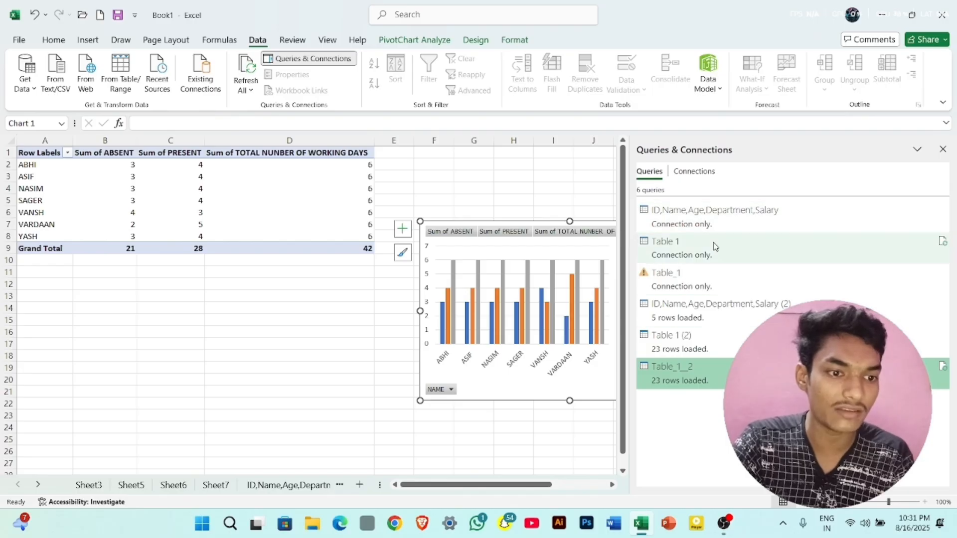
pyautogui.click(943, 150)
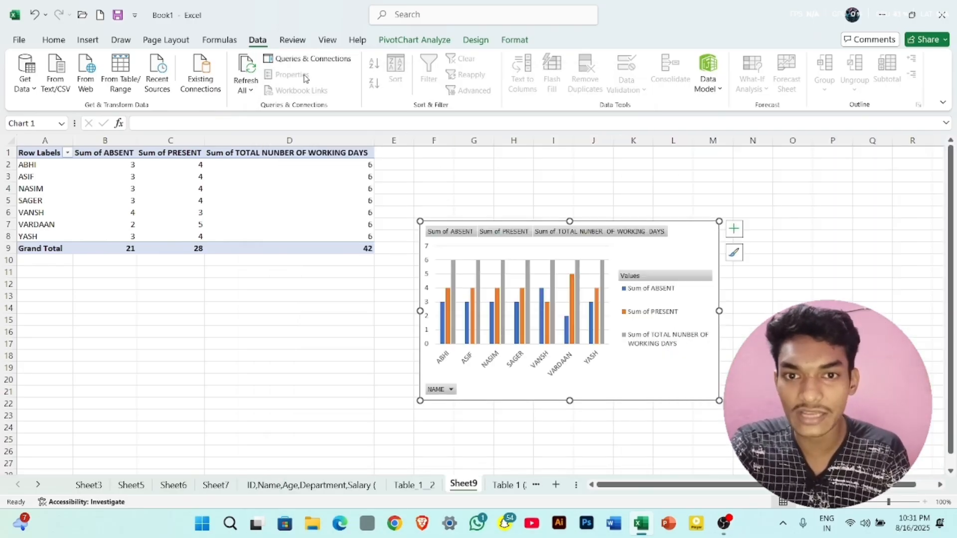
# - Inspect the connection properties of the pivot table's data range, close them without changes and deselect the table
pyautogui.click(327, 198)
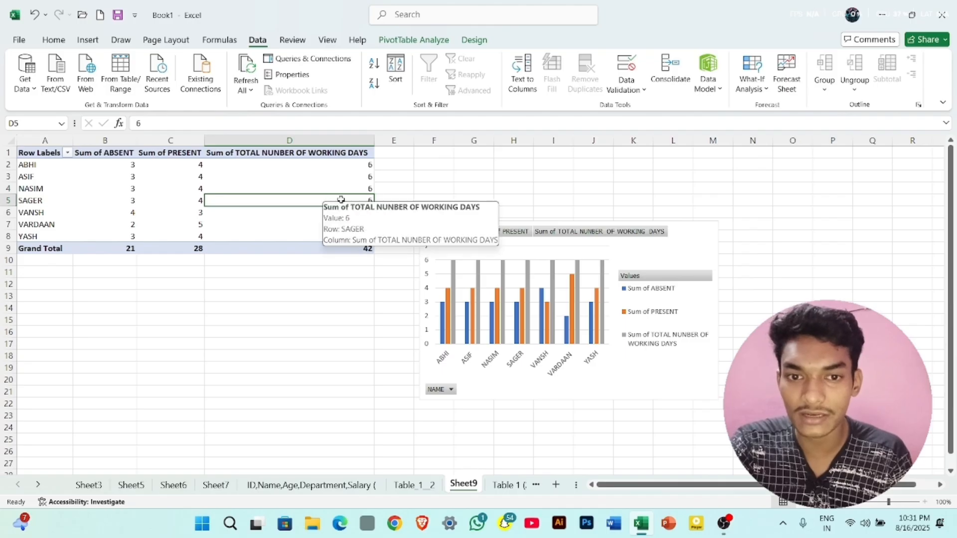
pyautogui.click(301, 79)
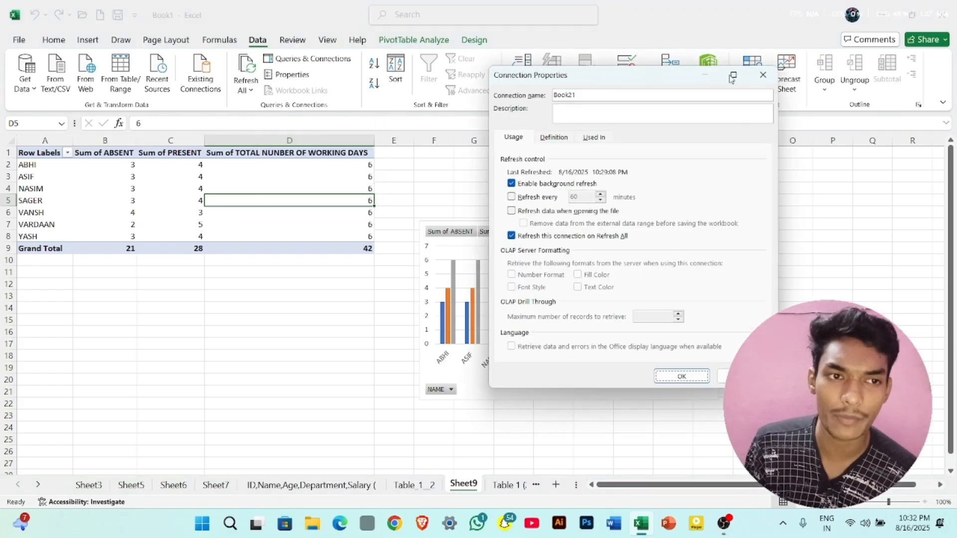
pyautogui.click(763, 75)
pyautogui.moveTo(51, 157); pyautogui.dragTo(310, 244)
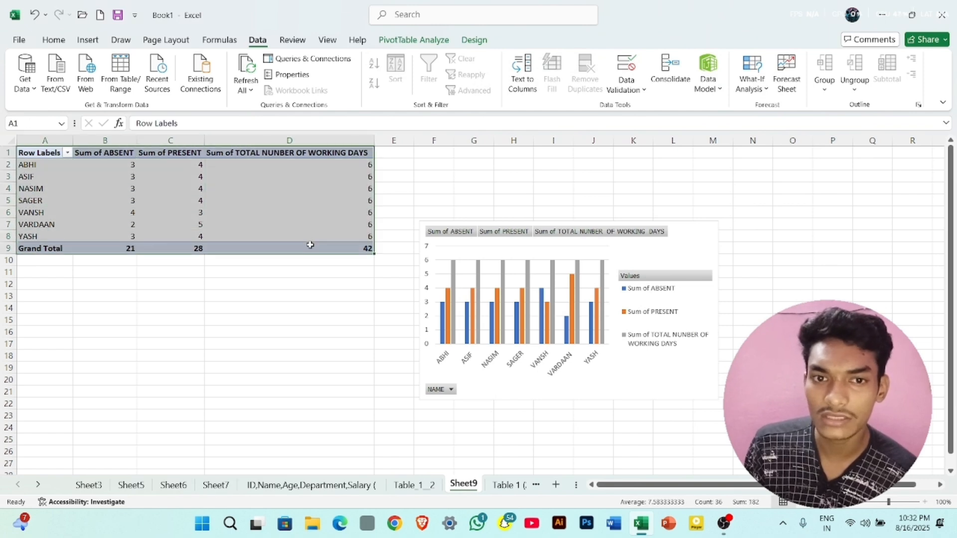
pyautogui.click(292, 76)
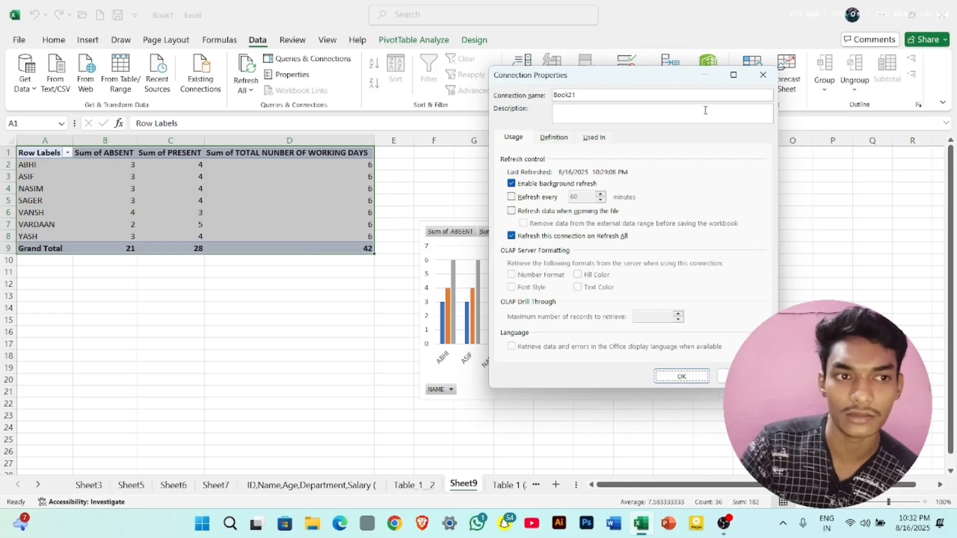
pyautogui.click(763, 76)
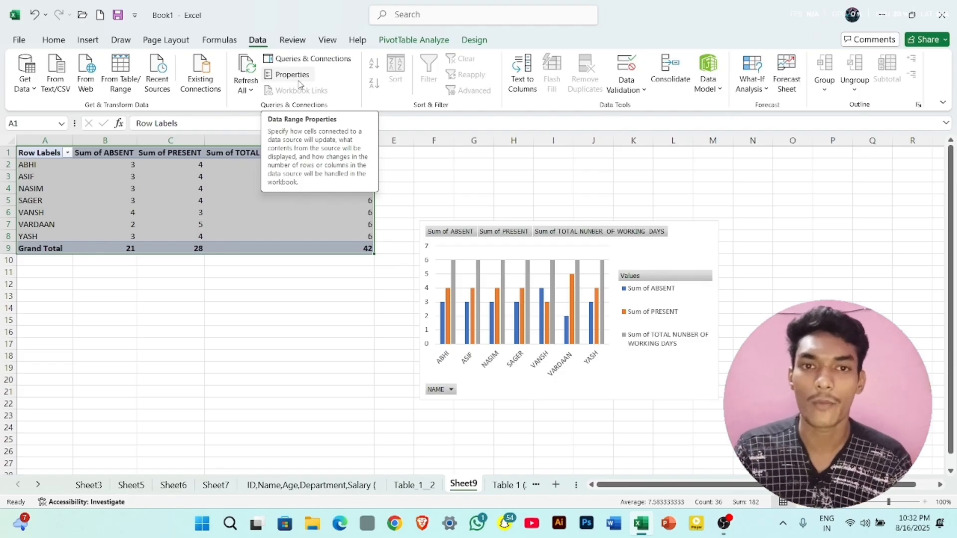
pyautogui.click(427, 200)
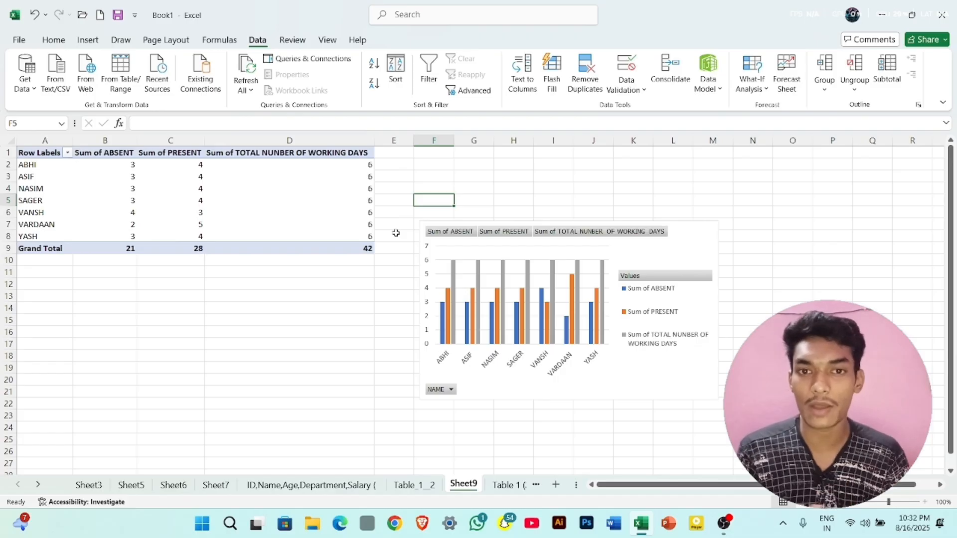
# - Copy the NAME, STATE and SALES table in A1:C22 of Sheet10
pyautogui.click(511, 485)
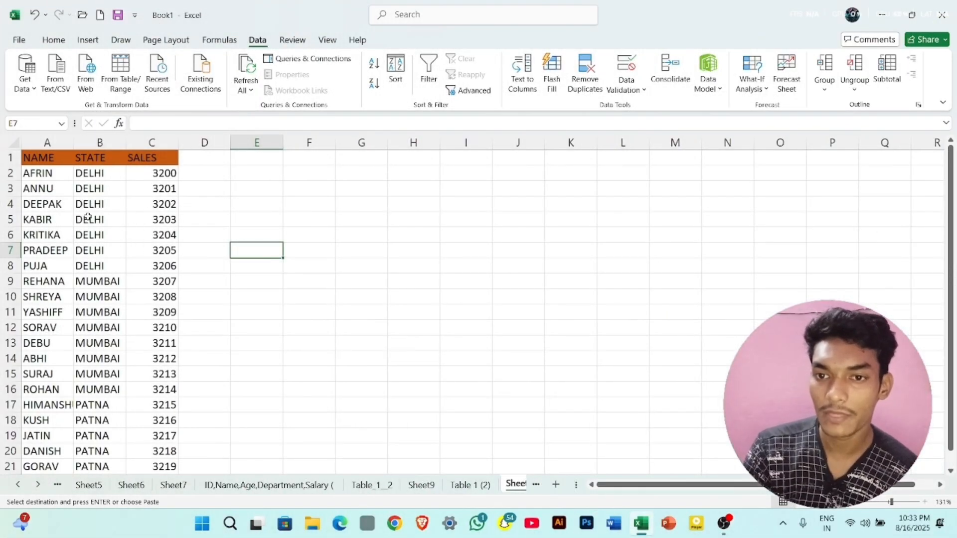
pyautogui.moveTo(38, 157); pyautogui.dragTo(150, 445)
pyautogui.scroll(5, 150, 446)
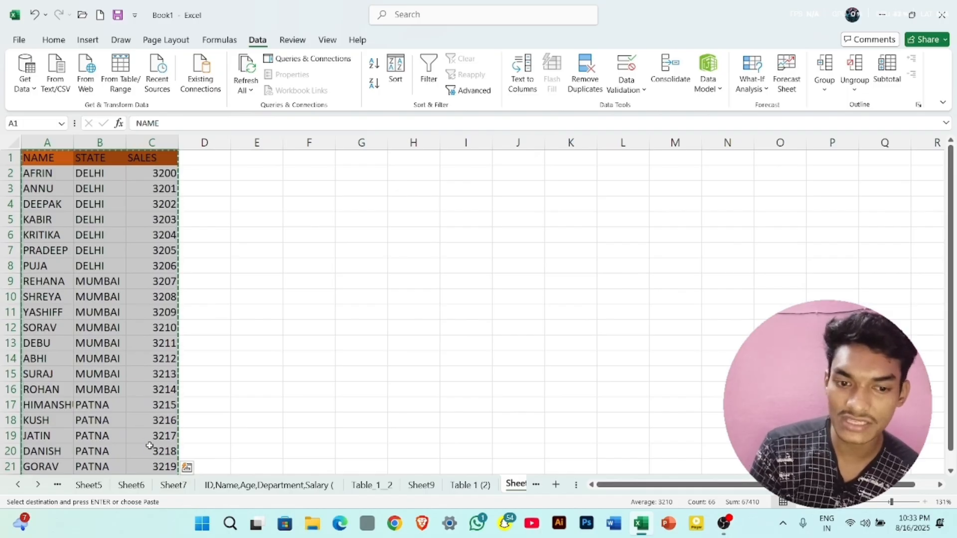
# - Add a new worksheet and paste the copied sales table at cell A1 as links to its source
pyautogui.click(556, 485)
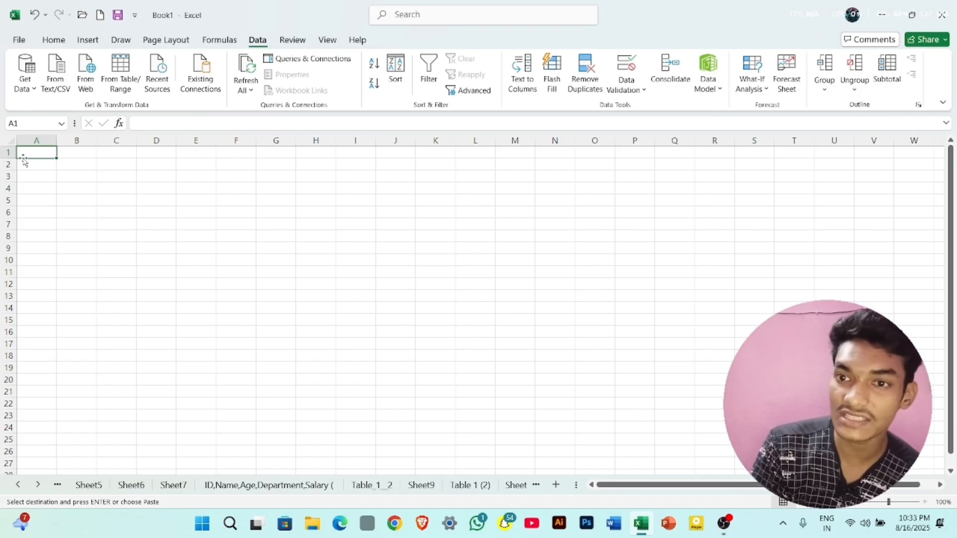
pyautogui.click(63, 47)
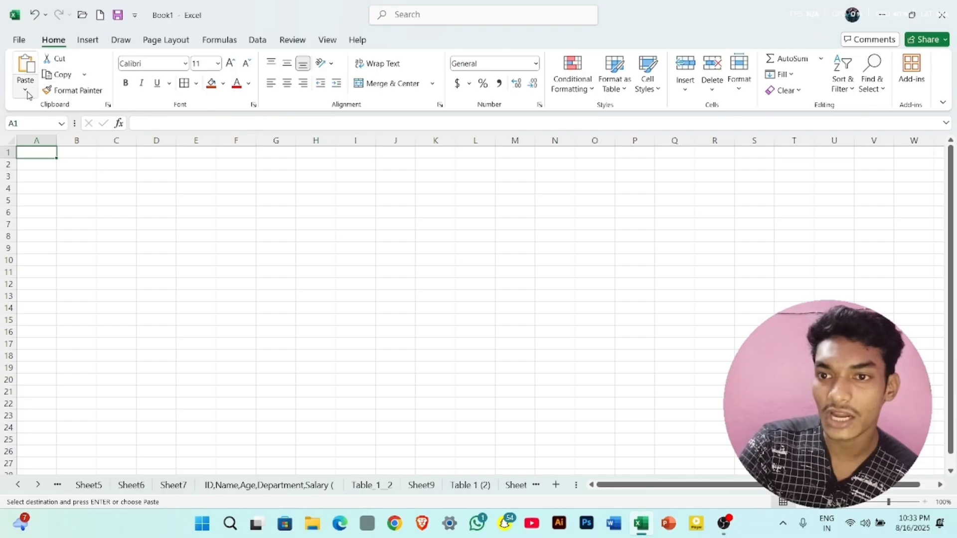
pyautogui.click(25, 90)
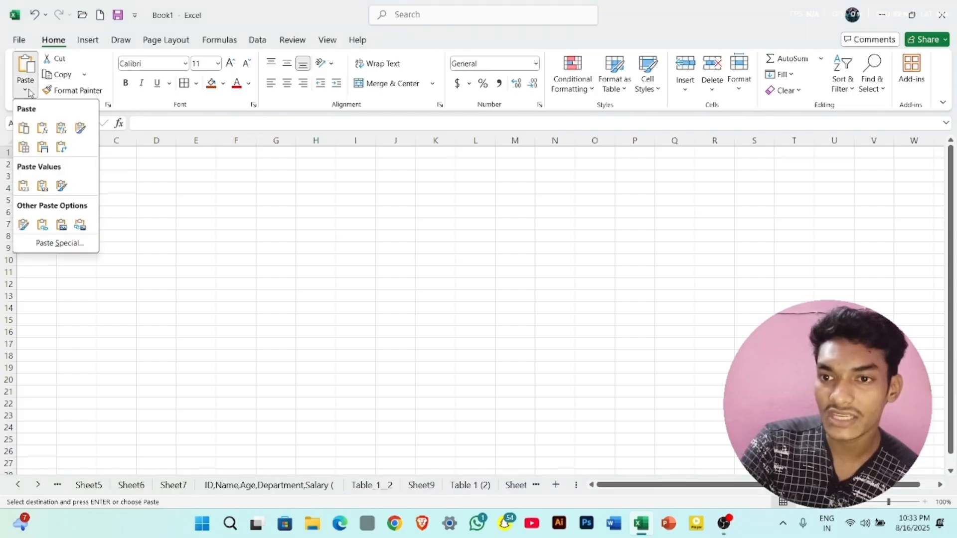
pyautogui.click(78, 244)
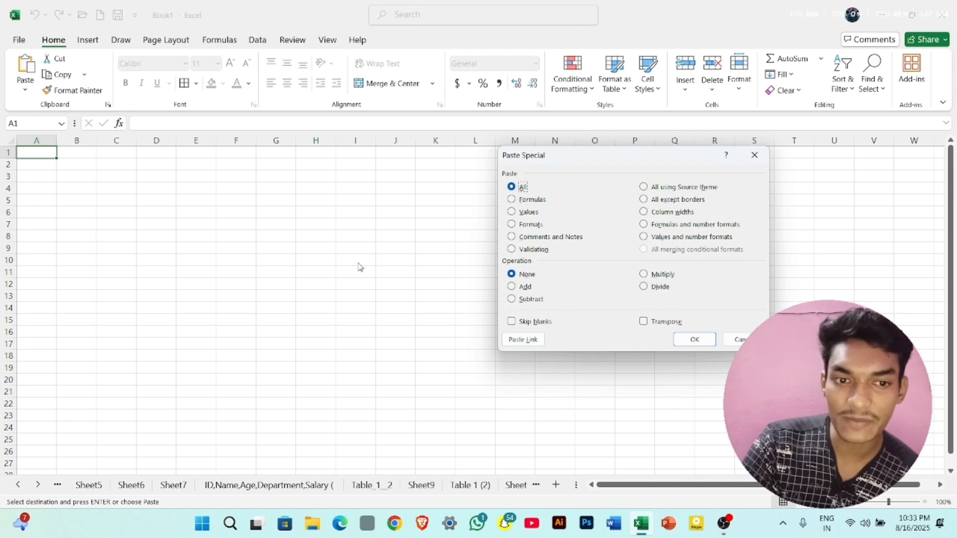
pyautogui.click(535, 342)
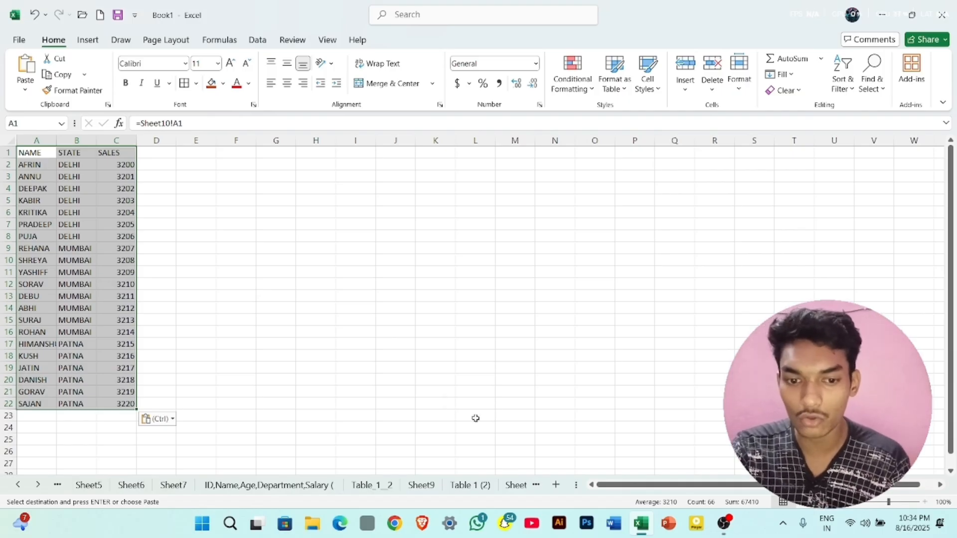
# - Replace the name in cell A12 of Sheet10 with a different first name and check the linked table on Sheet11
pyautogui.click(535, 486)
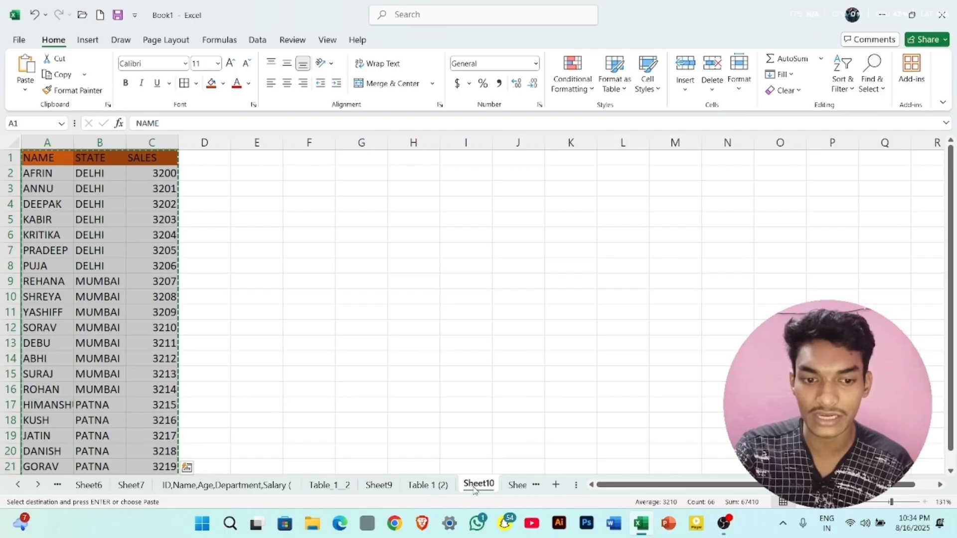
pyautogui.click(516, 486)
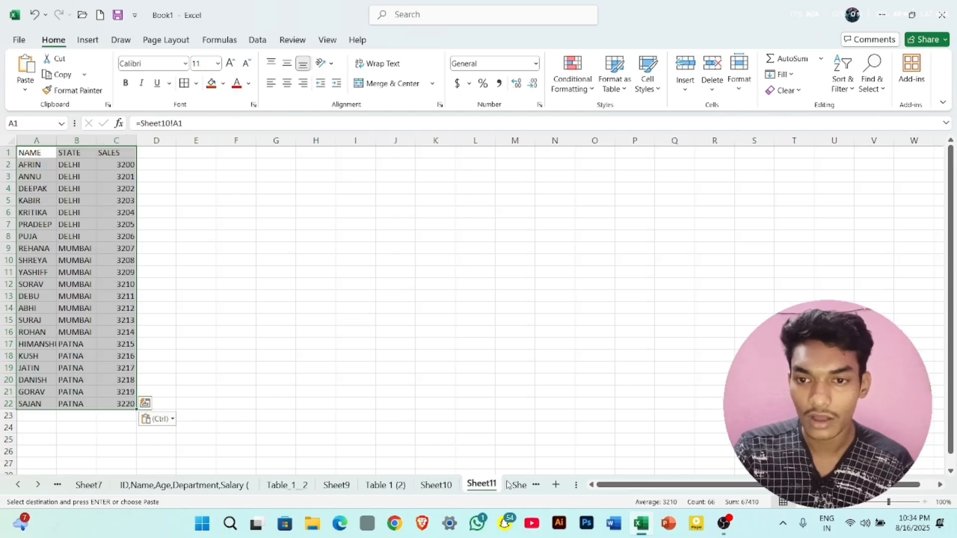
pyautogui.click(436, 485)
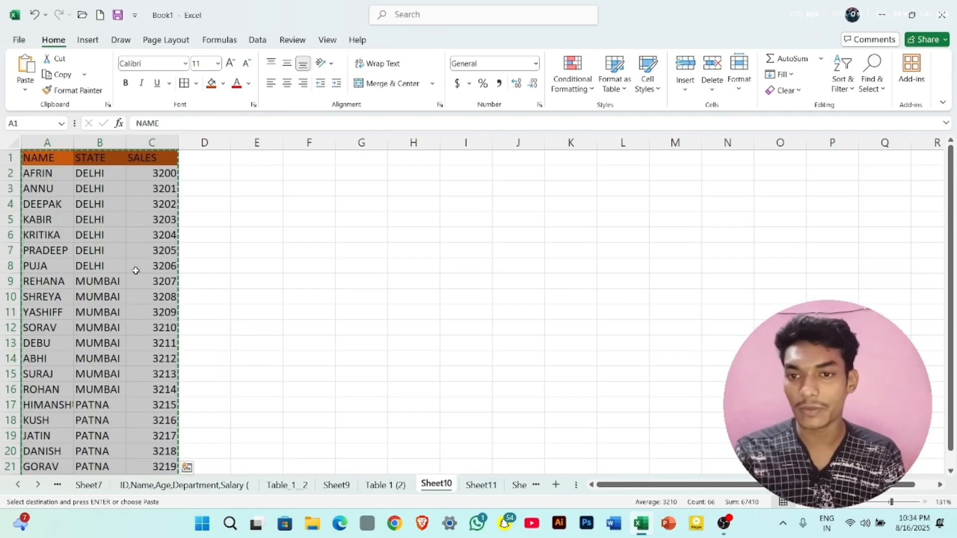
pyautogui.click(64, 328)
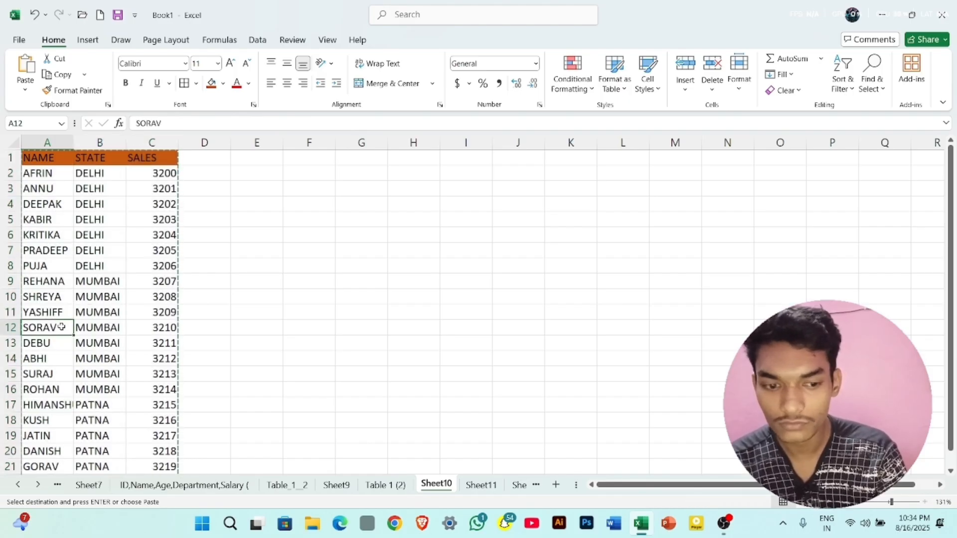
pyautogui.press('Delete')
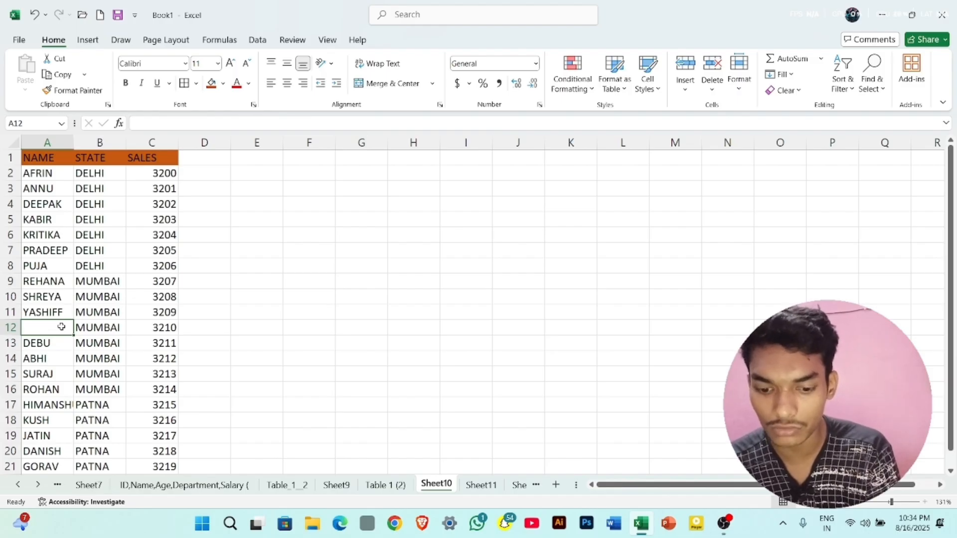
pyautogui.write('RAGHAV')
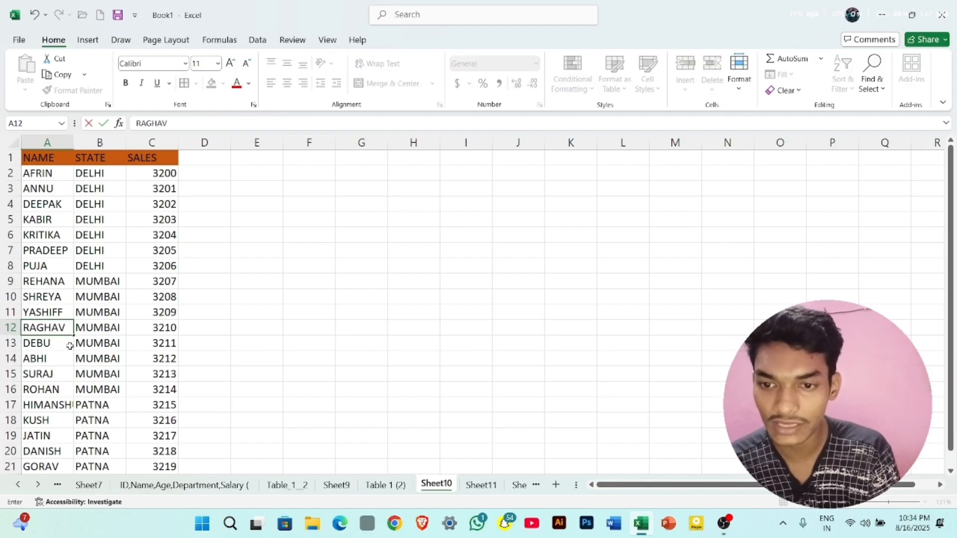
pyautogui.click(481, 484)
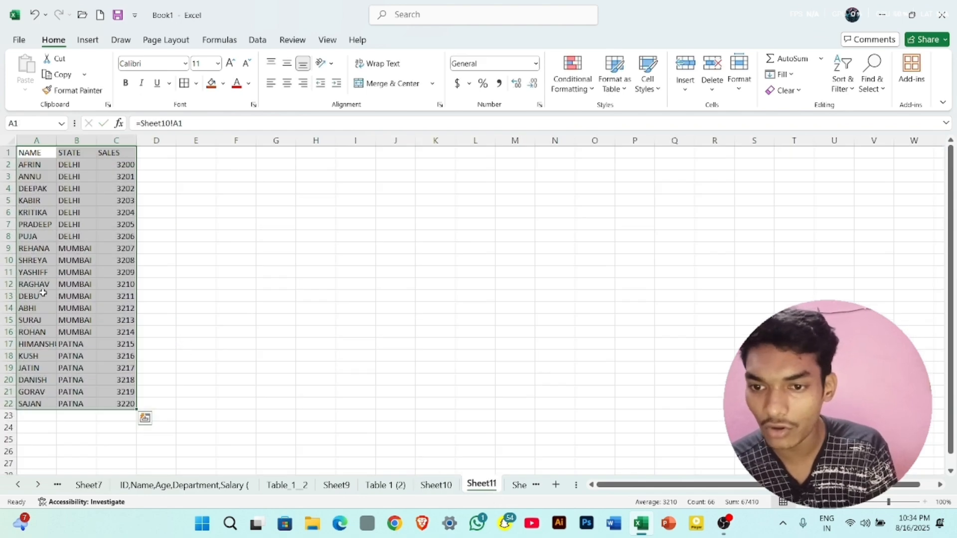
pyautogui.scroll(4, 44, 284)
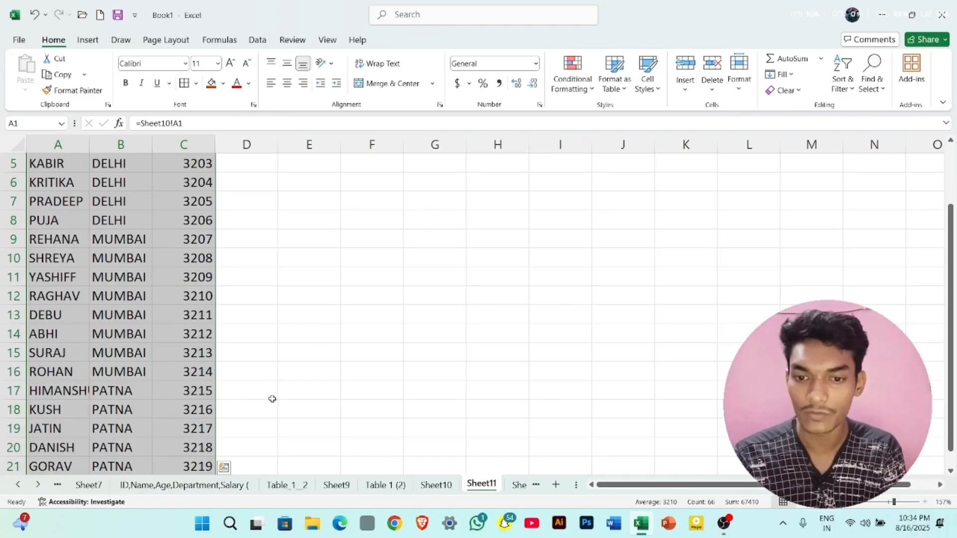
# - Clear the states in B8:B15 of Sheet10, check the linked table on Sheet11, and return to Sheet10
pyautogui.click(437, 486)
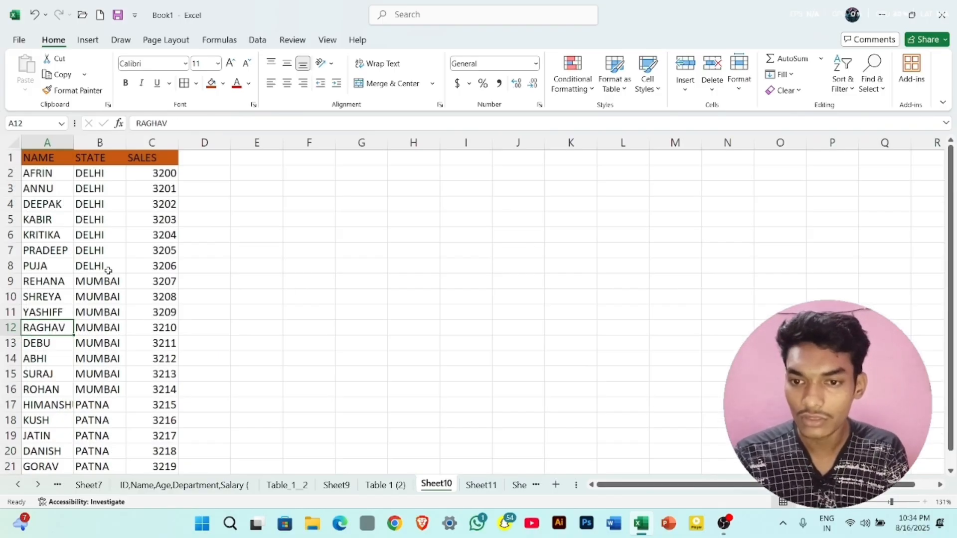
pyautogui.moveTo(108, 269); pyautogui.dragTo(107, 370)
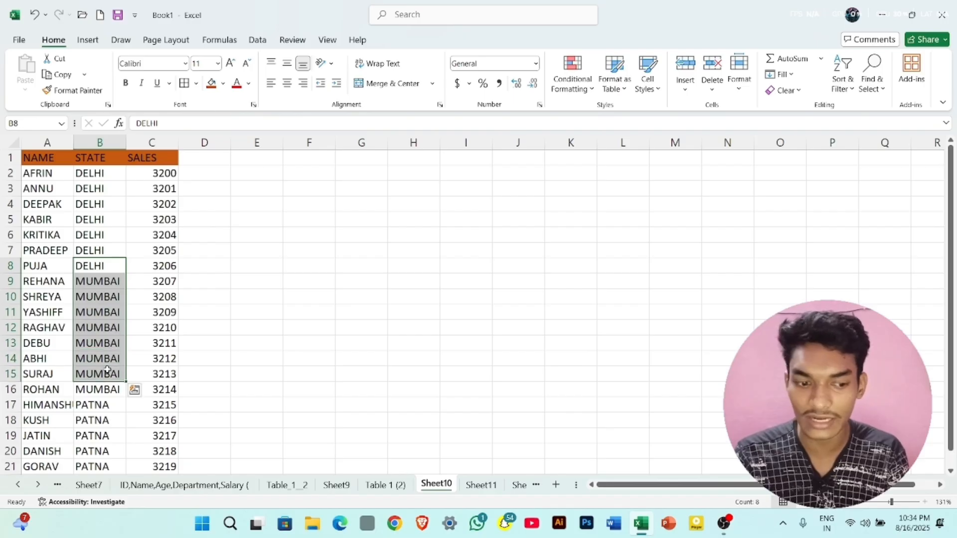
pyautogui.press('Delete')
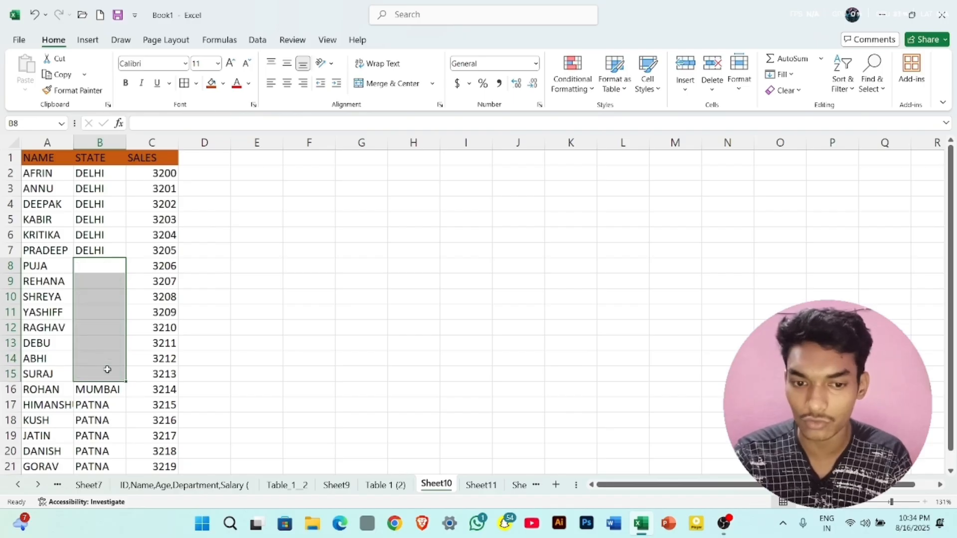
pyautogui.click(481, 485)
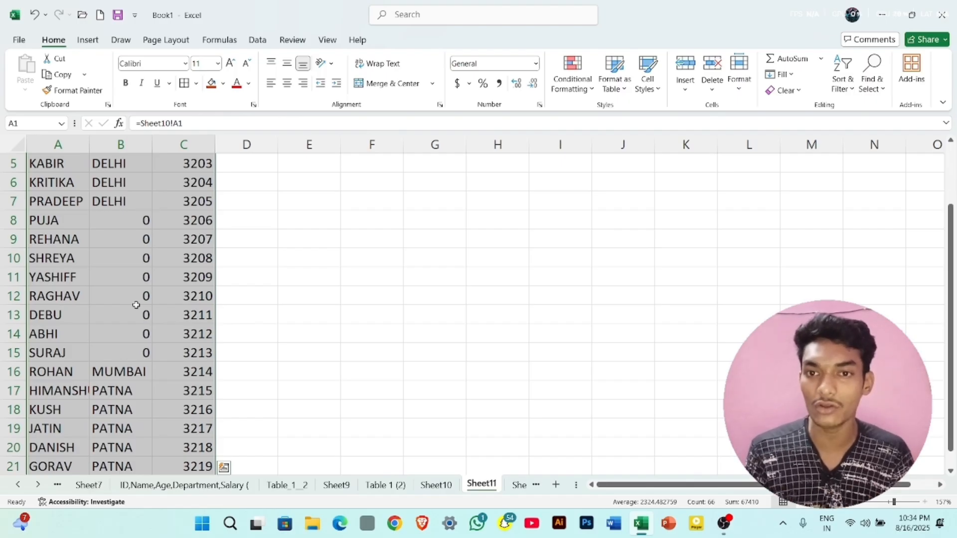
pyautogui.click(437, 486)
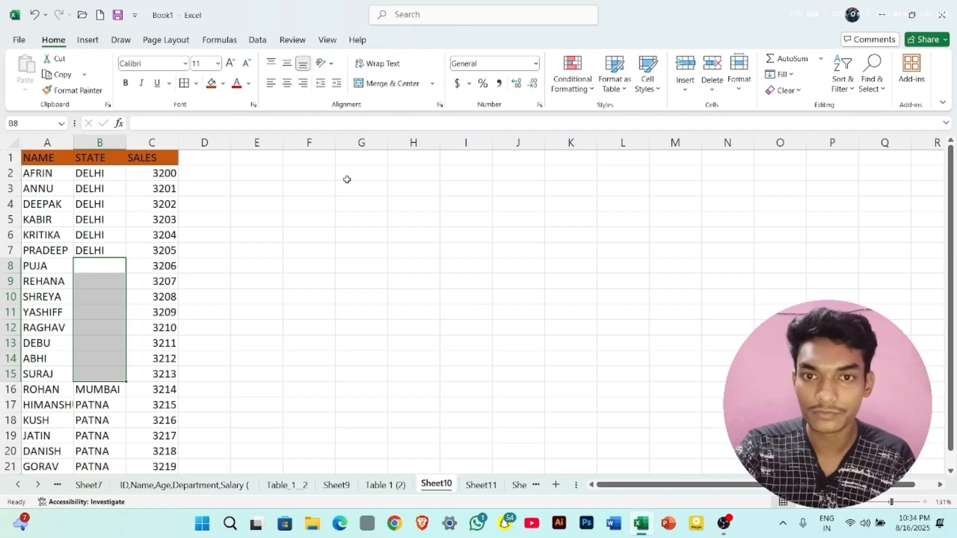
# - Sort the sales table on Sheet10 by SALES cell values from smallest to largest
pyautogui.click(268, 43)
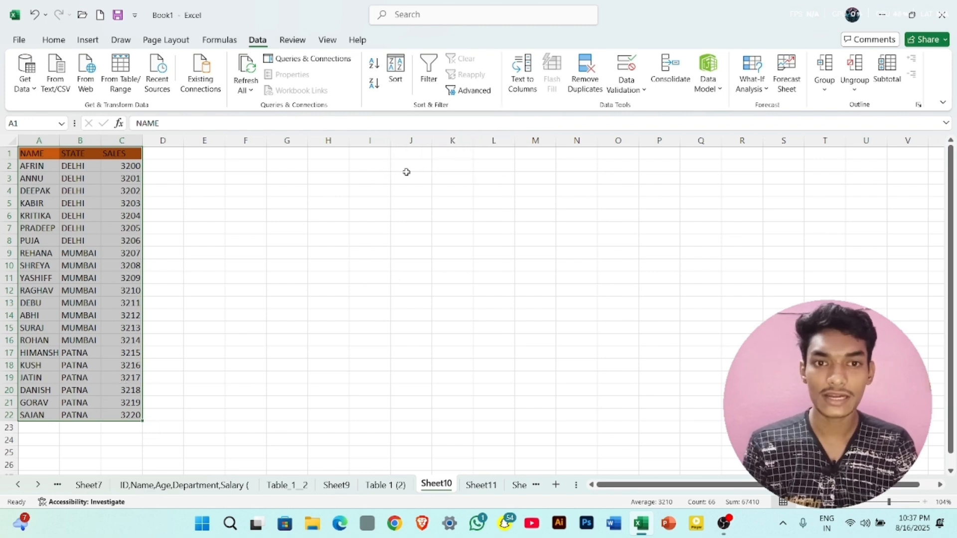
pyautogui.click(397, 75)
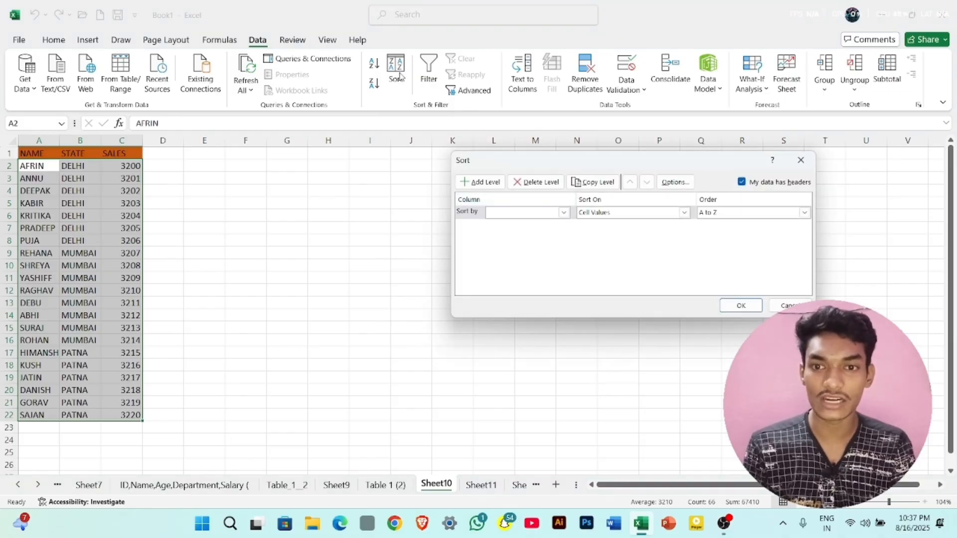
pyautogui.click(564, 213)
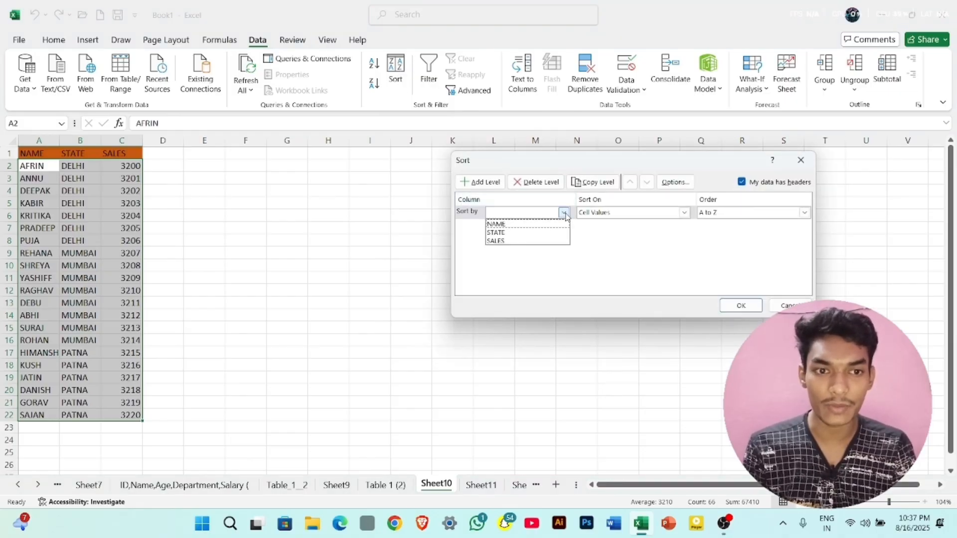
pyautogui.click(549, 241)
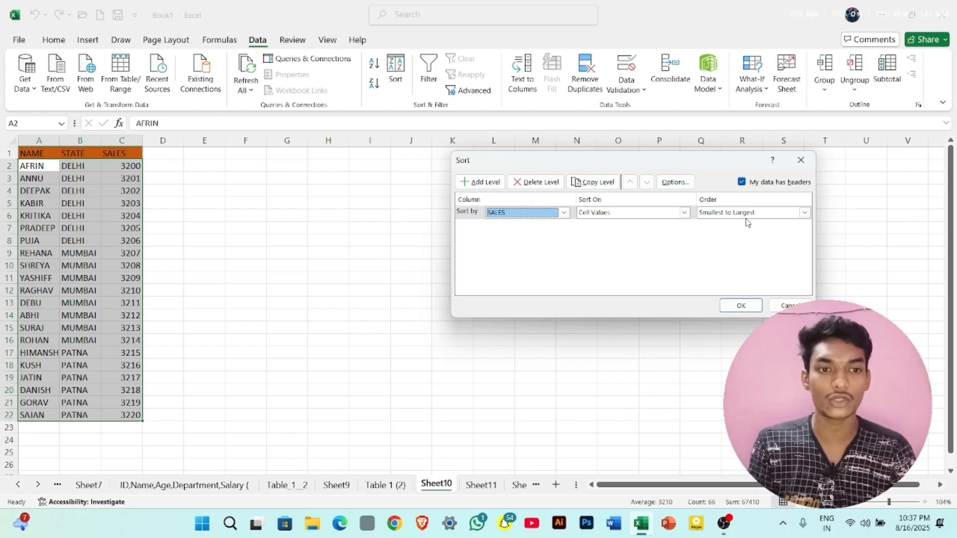
pyautogui.click(741, 304)
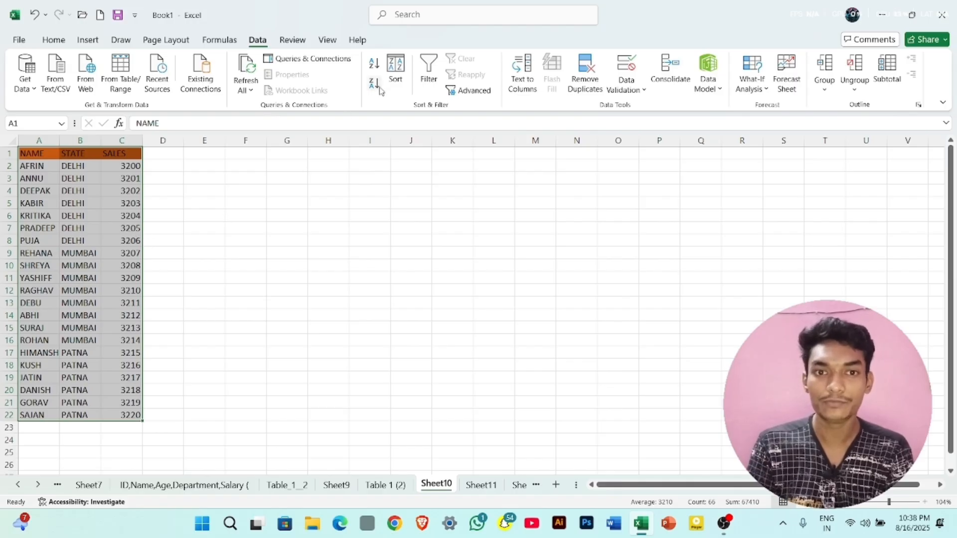
# - Sort the sales table on Sheet10 by NAME cell values in Z to A order
pyautogui.click(402, 77)
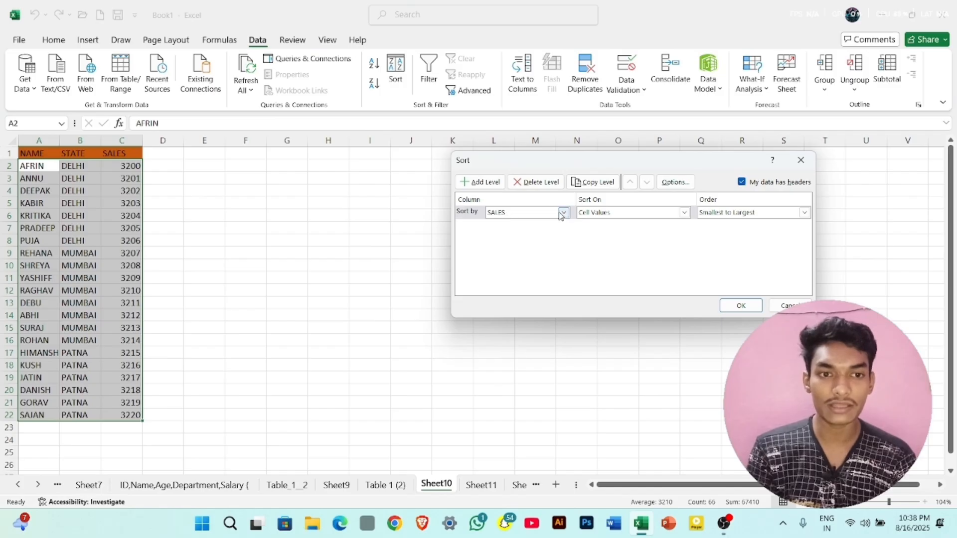
pyautogui.click(562, 213)
pyautogui.click(543, 224)
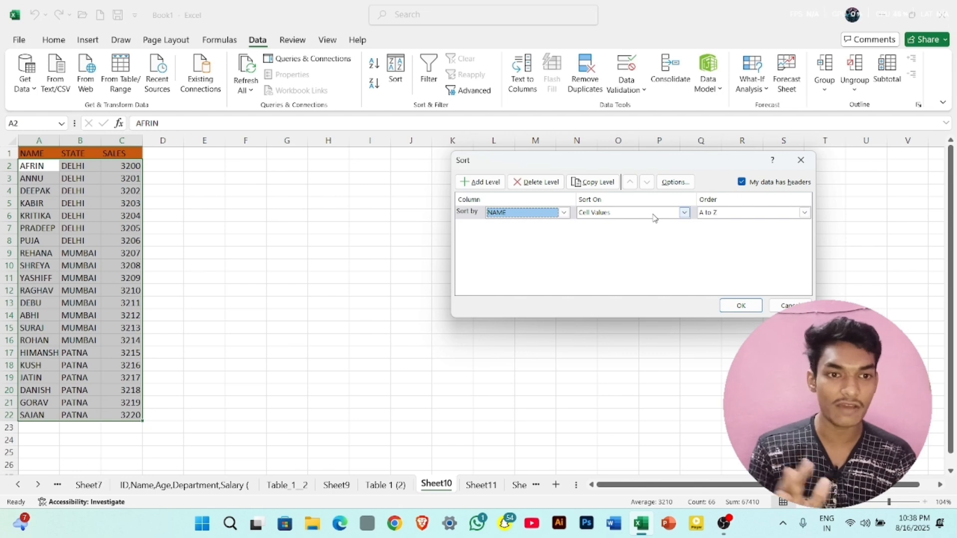
pyautogui.click(804, 213)
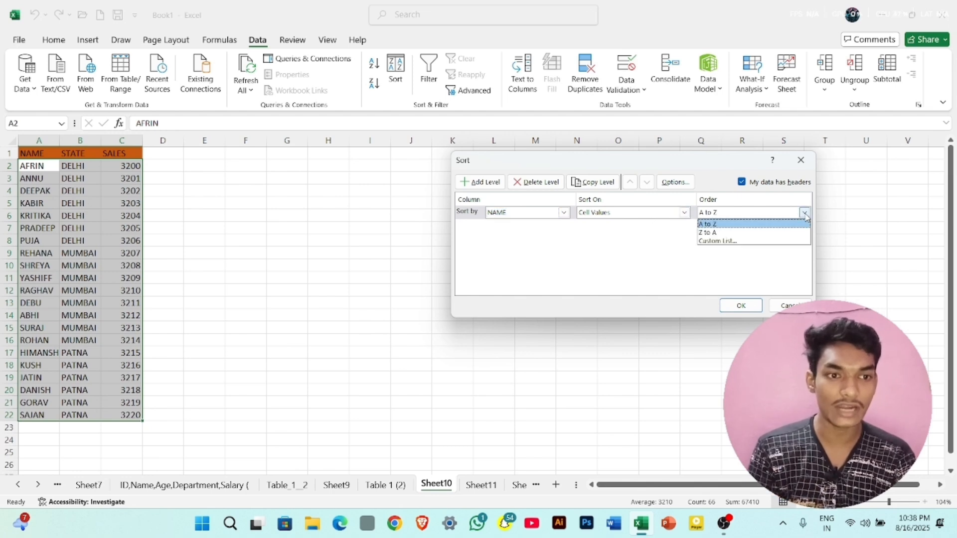
pyautogui.click(775, 233)
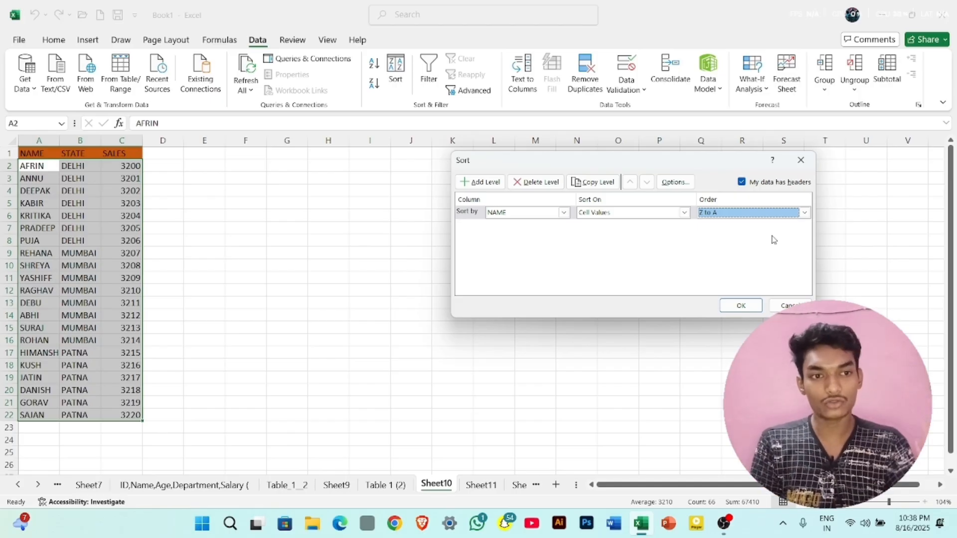
pyautogui.click(742, 306)
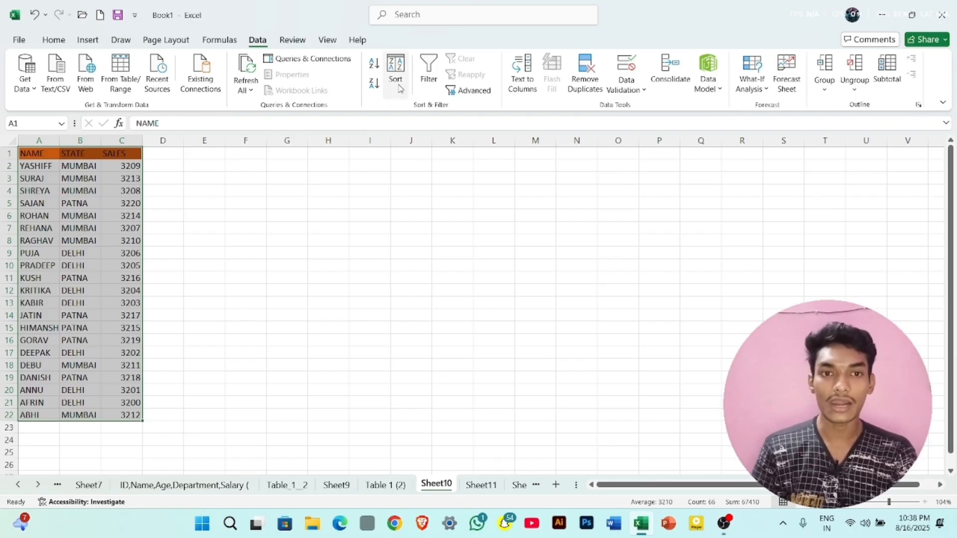
# - Turn on filtering for the NAME, STATE and SALES headers of the sales table and deselect the table
pyautogui.click(431, 77)
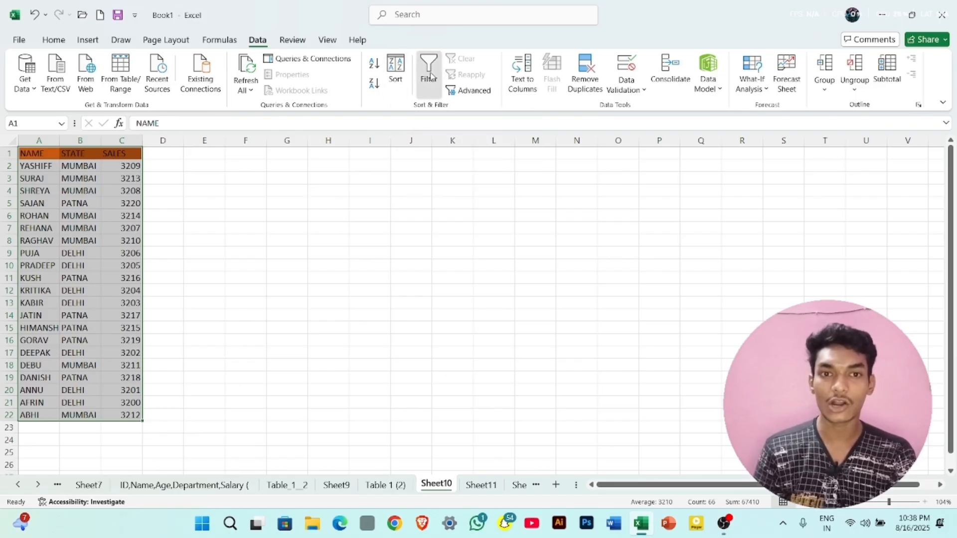
pyautogui.click(430, 76)
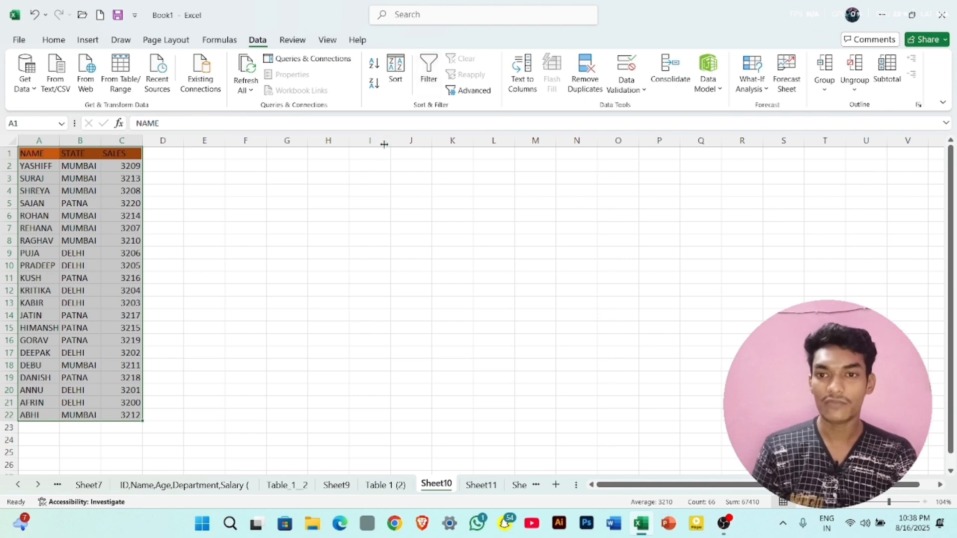
pyautogui.keyDown('ctrl'); pyautogui.scroll(4, 364, 172); pyautogui.keyUp('ctrl')
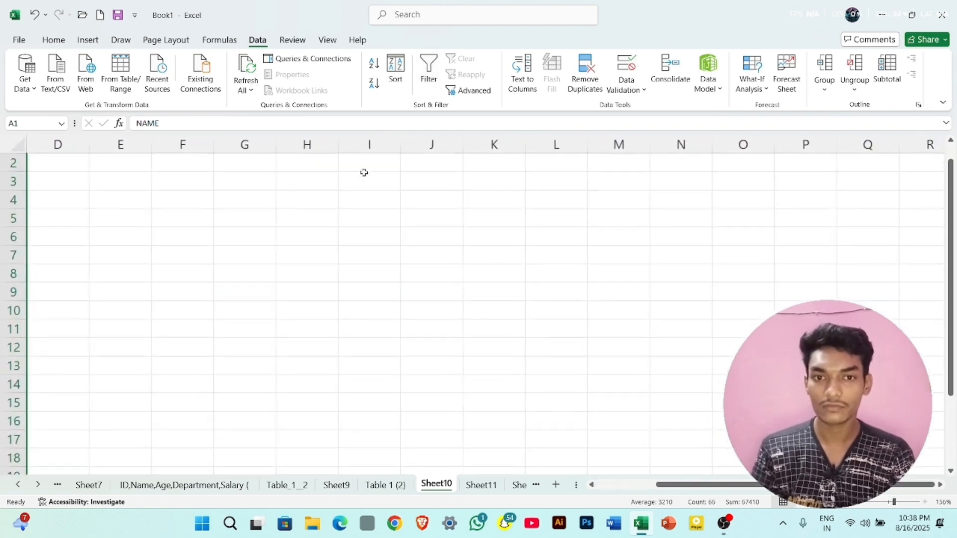
pyautogui.click(432, 76)
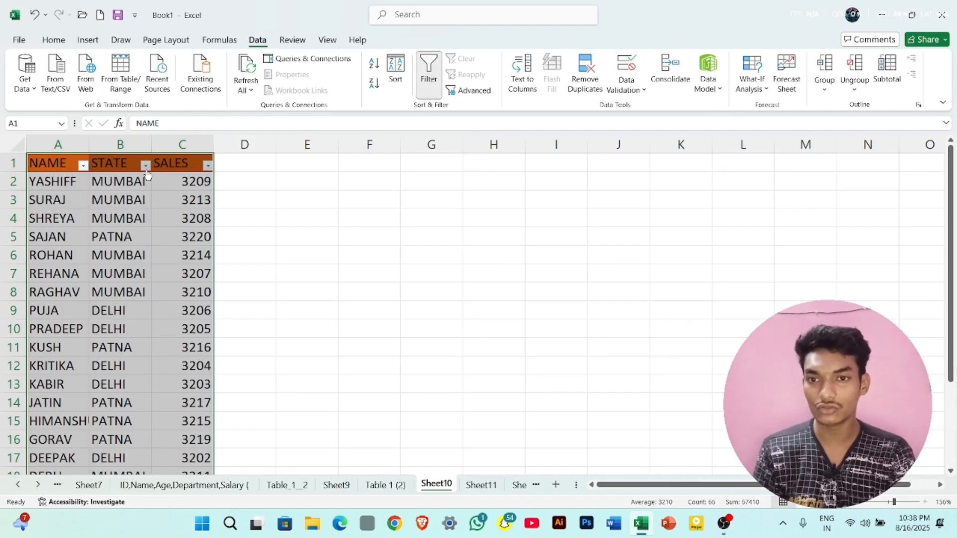
pyautogui.click(428, 79)
pyautogui.click(429, 79)
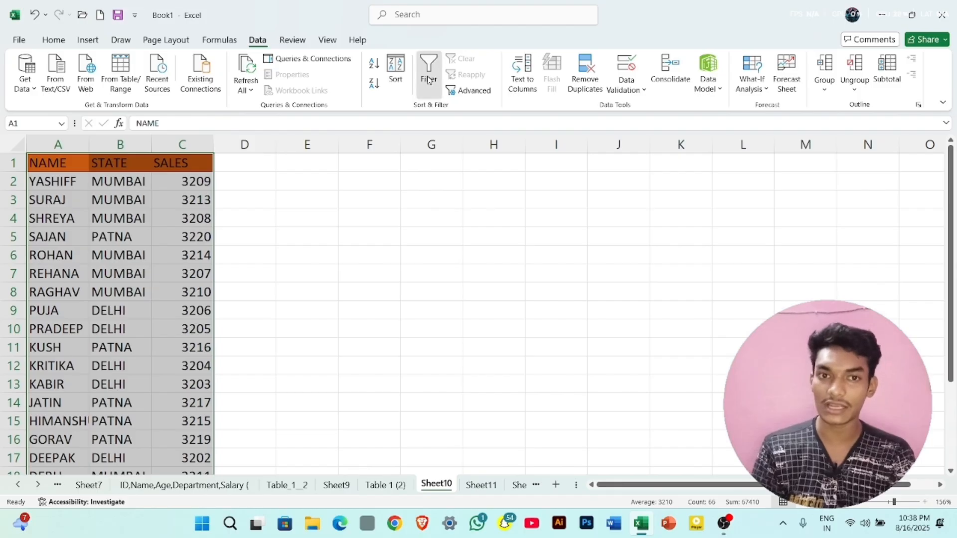
pyautogui.click(253, 212)
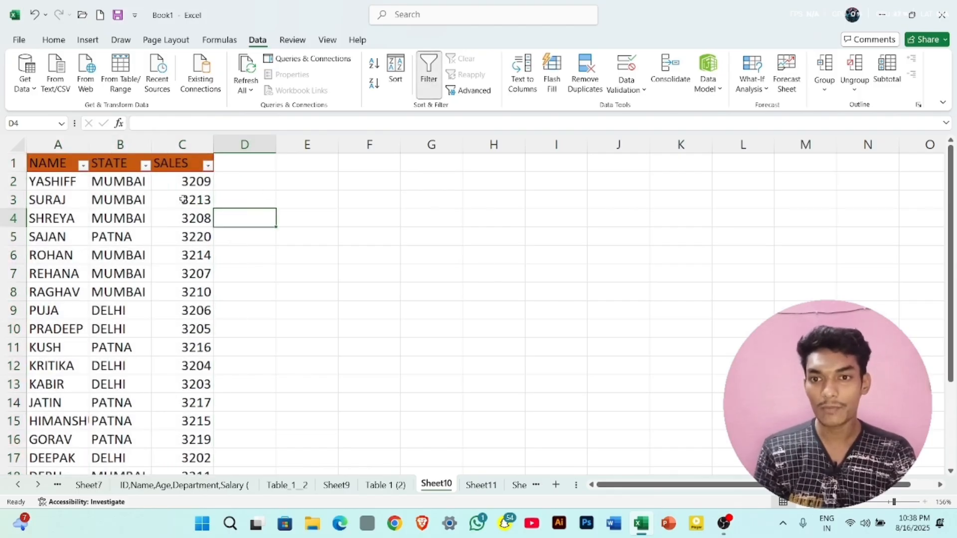
# - Filter the STATE column of the sales table to show only DELHI
pyautogui.click(146, 166)
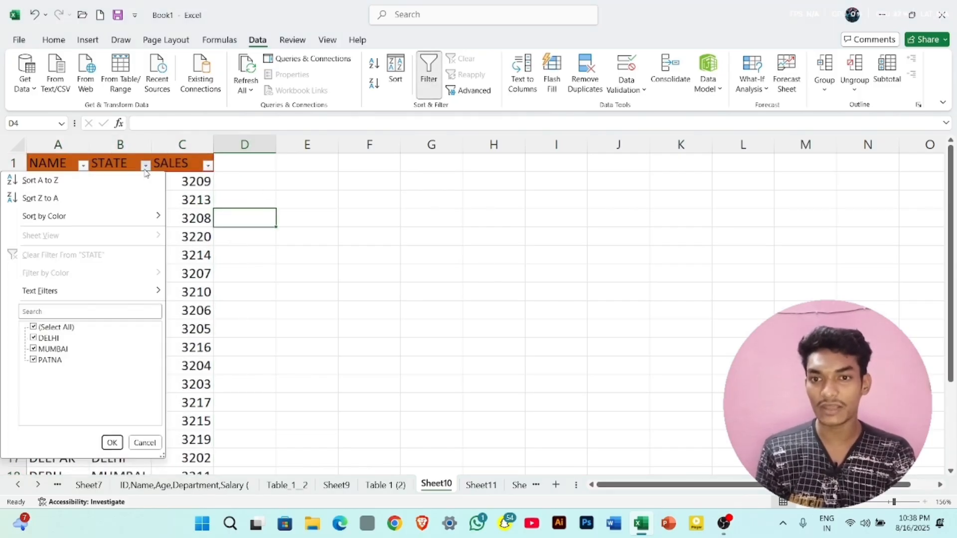
pyautogui.click(47, 329)
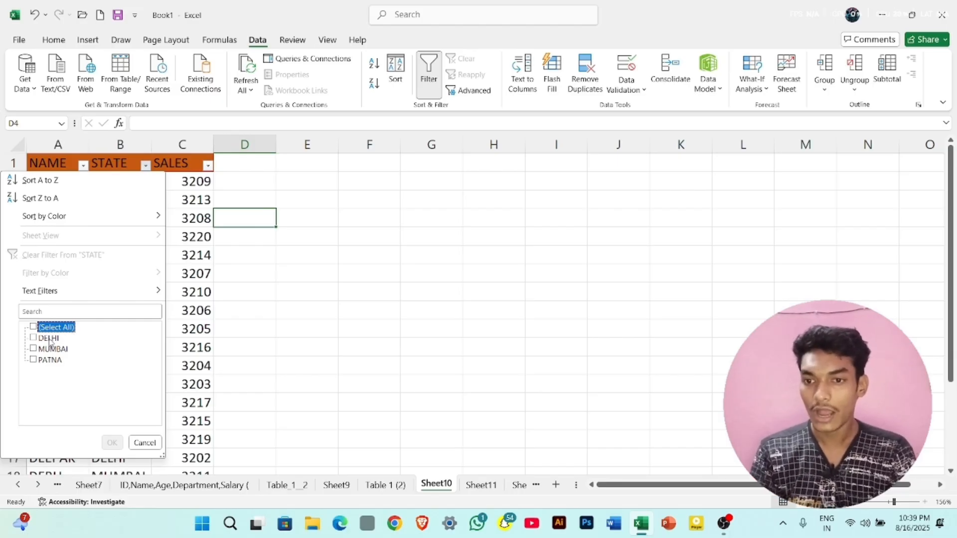
pyautogui.click(50, 340)
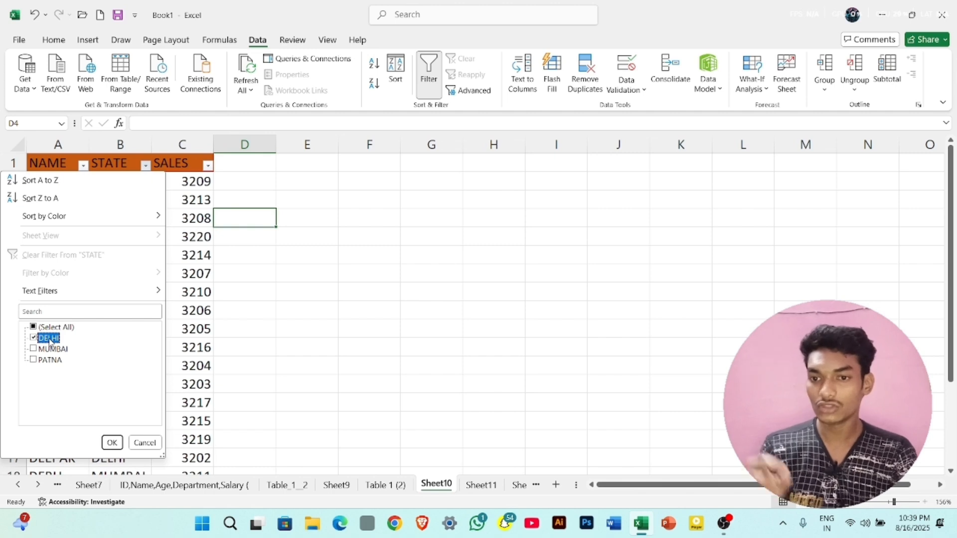
pyautogui.click(111, 443)
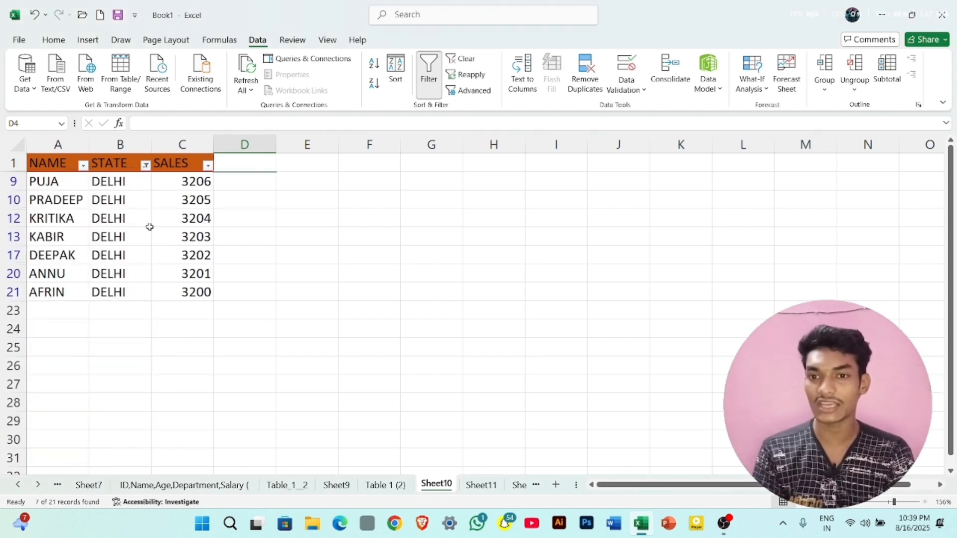
# - Filter the STATE column of the sales table to show only MUMBAI
pyautogui.click(146, 166)
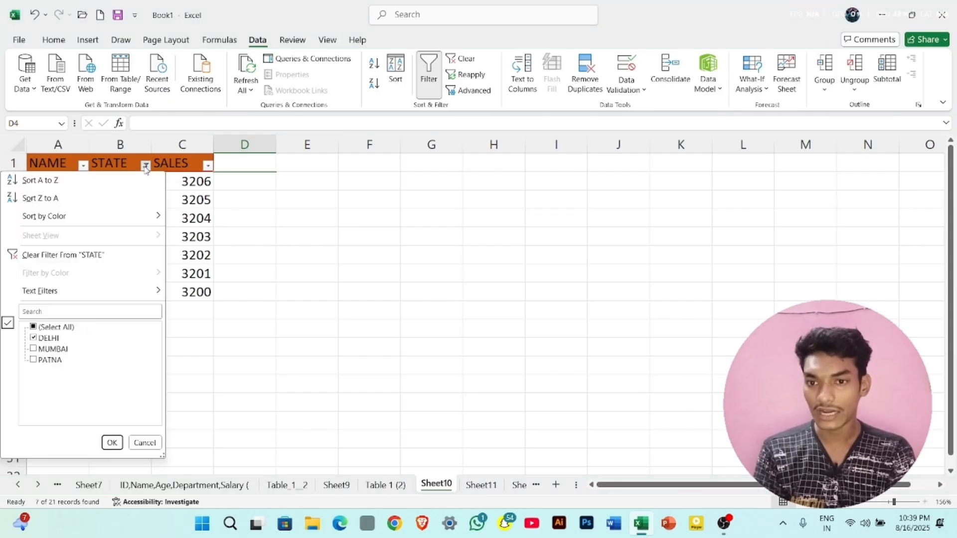
pyautogui.click(66, 327)
pyautogui.click(43, 328)
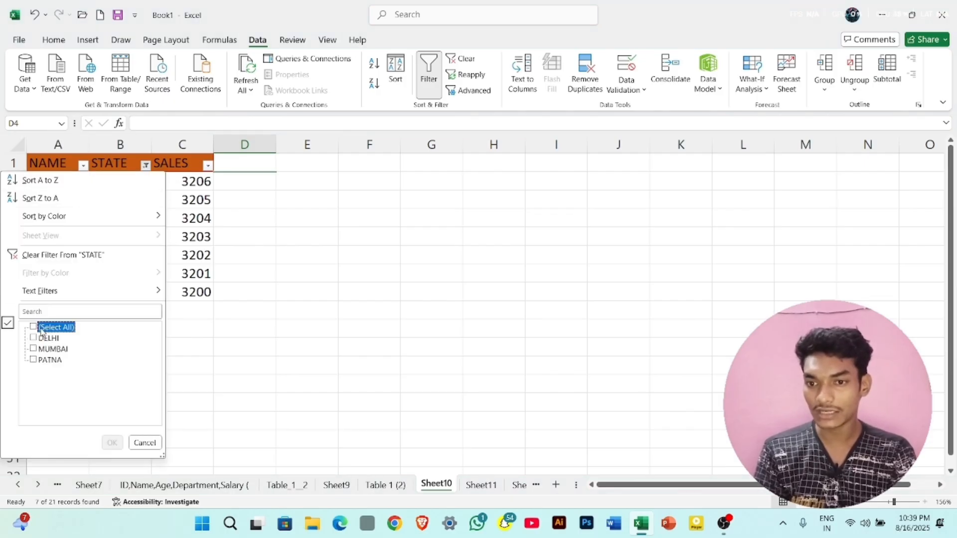
pyautogui.click(42, 351)
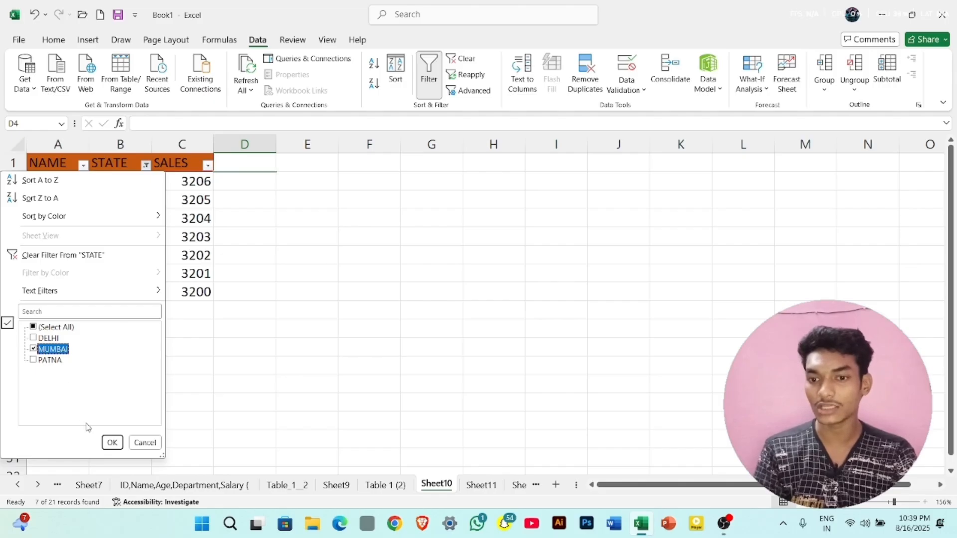
pyautogui.click(111, 443)
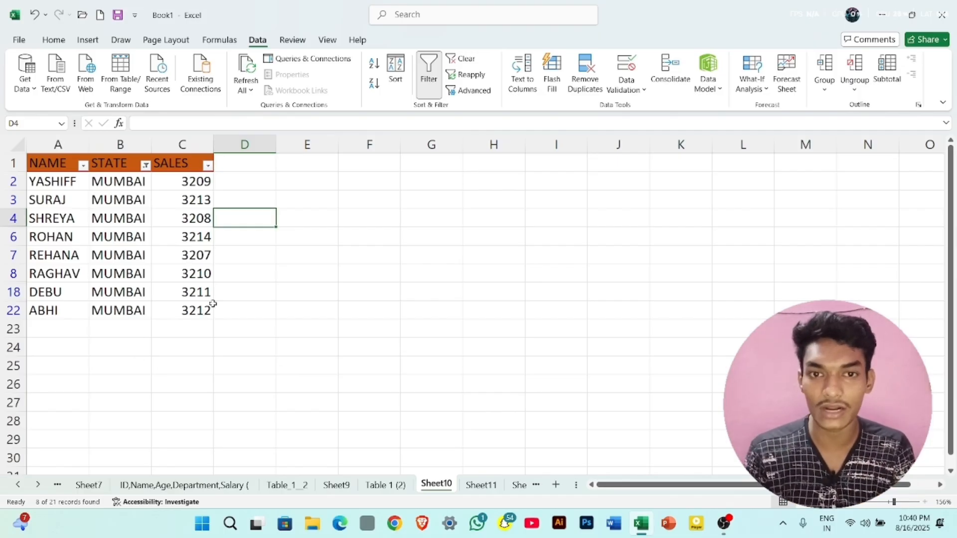
# - Clear the filter from the sales table to show all rows
pyautogui.click(469, 60)
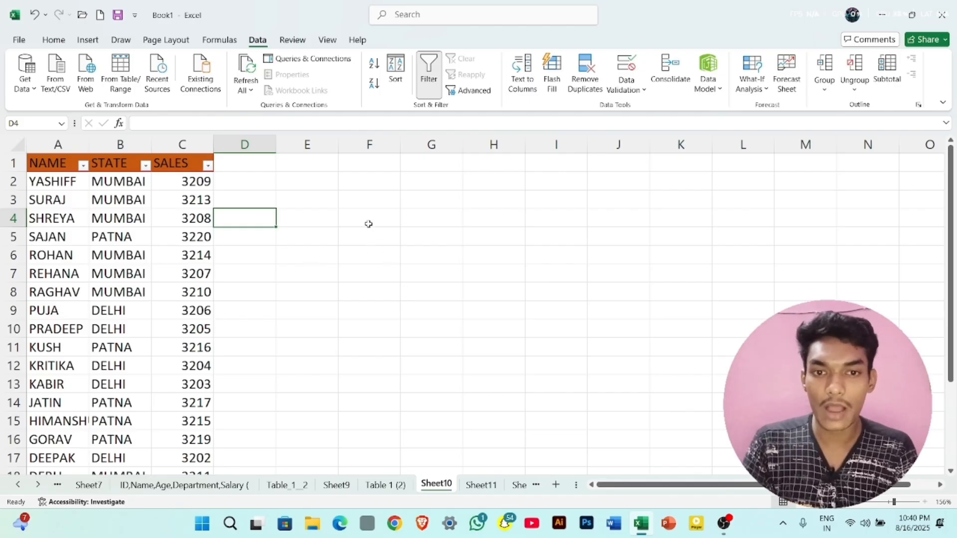
# - Enter a criteria range beside the sales table with STATE in F3 and MUMBAI in F4
pyautogui.click(365, 209)
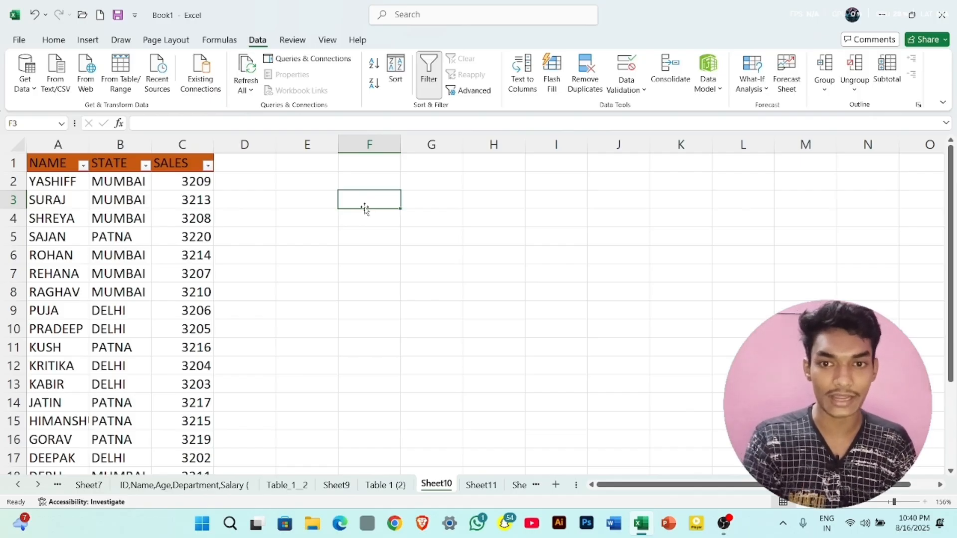
pyautogui.scroll(-5, 365, 208)
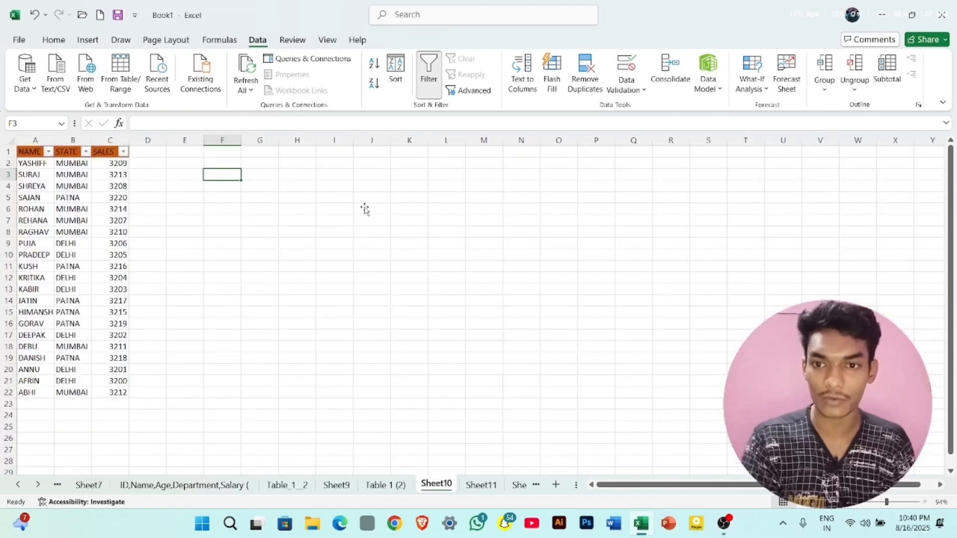
pyautogui.scroll(2, 364, 207)
pyautogui.hscroll(-3, 364, 207)
pyautogui.scroll(1, 364, 207)
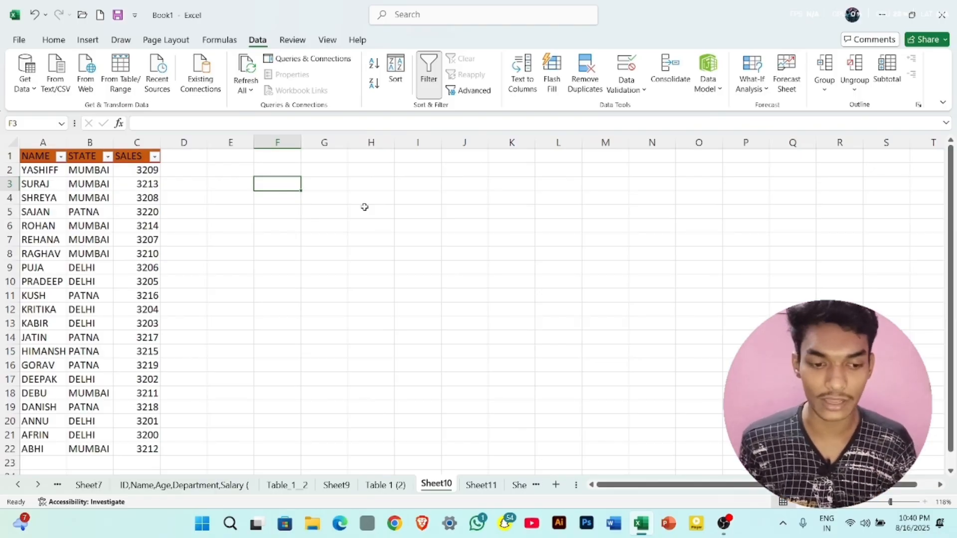
pyautogui.write('ST')
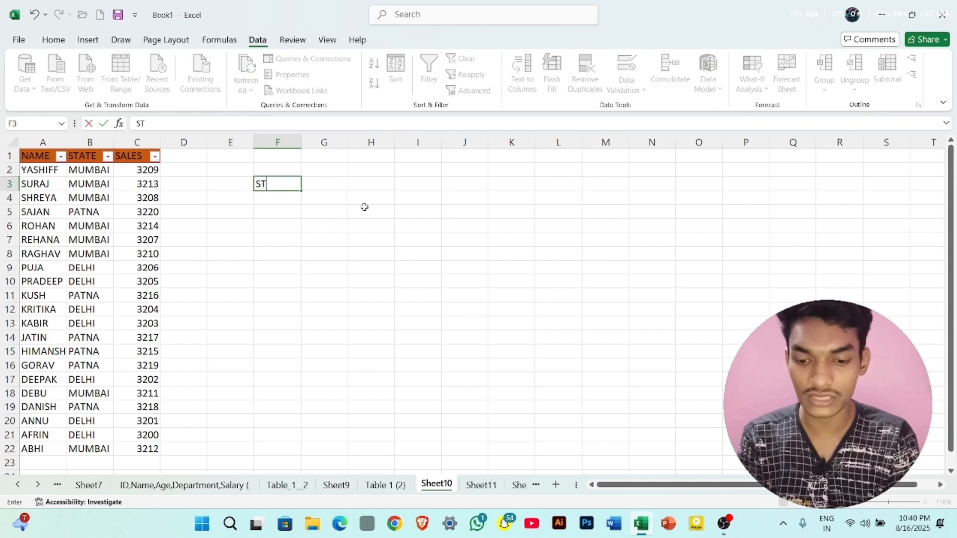
pyautogui.write('ATE')
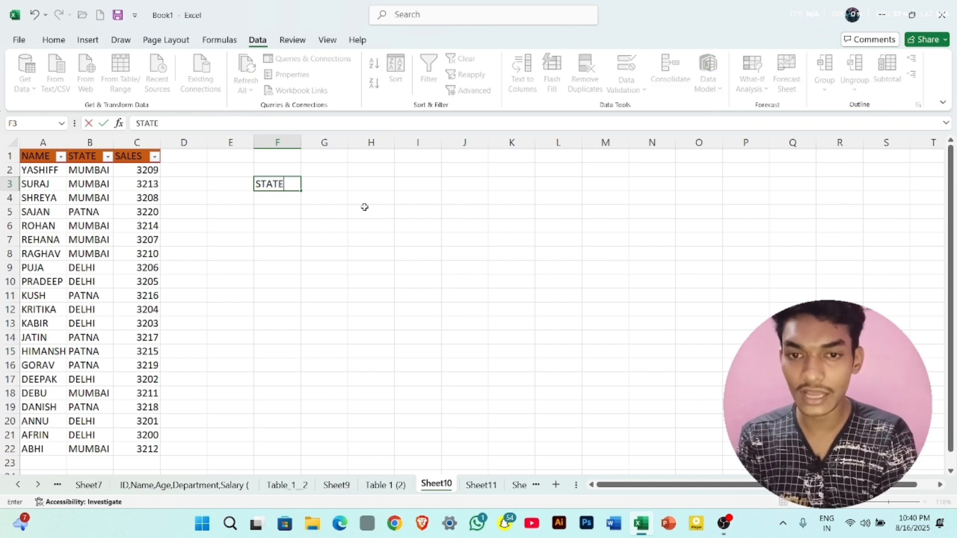
pyautogui.click(285, 201)
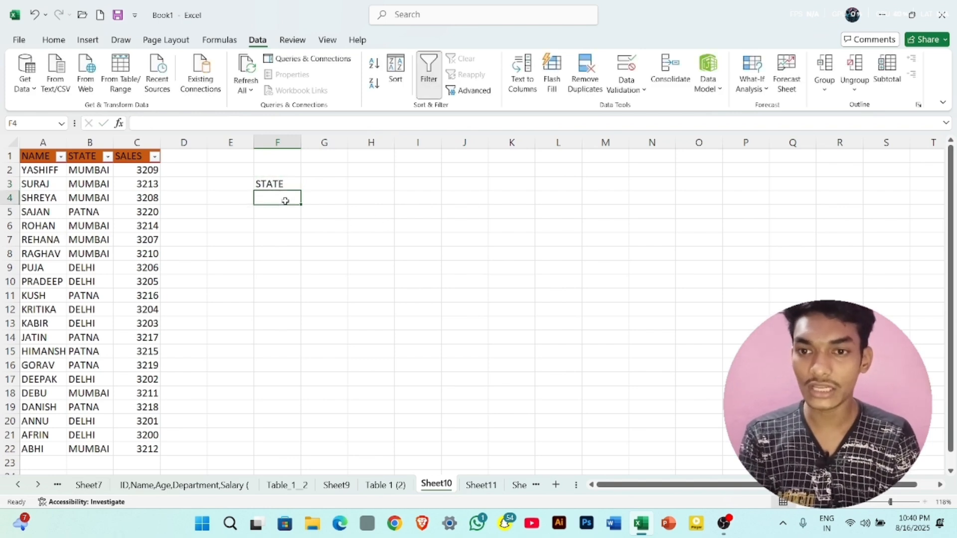
pyautogui.write('MUMBAI')
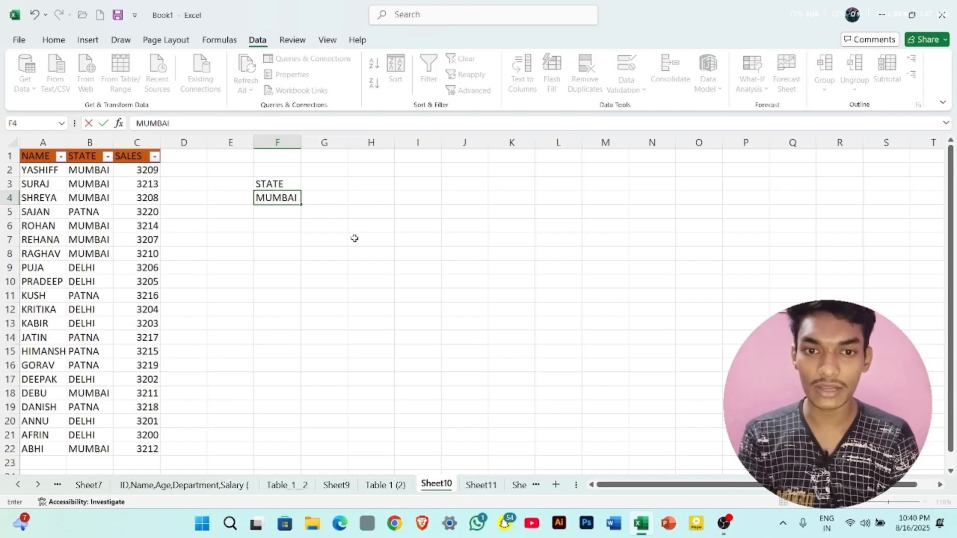
pyautogui.click(334, 238)
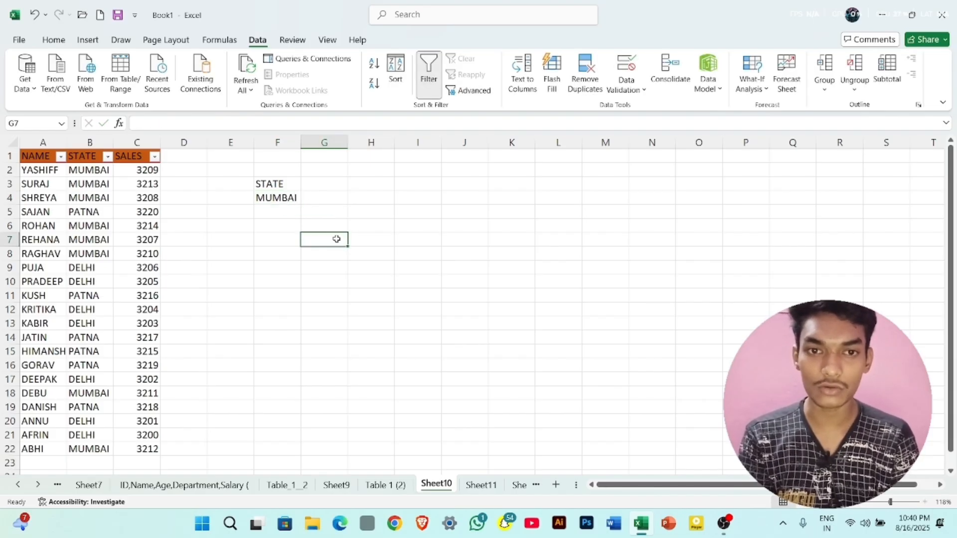
# - Start an Advanced Filter with list range A1:C22 and criteria range F3:F4 on Sheet10
pyautogui.click(472, 92)
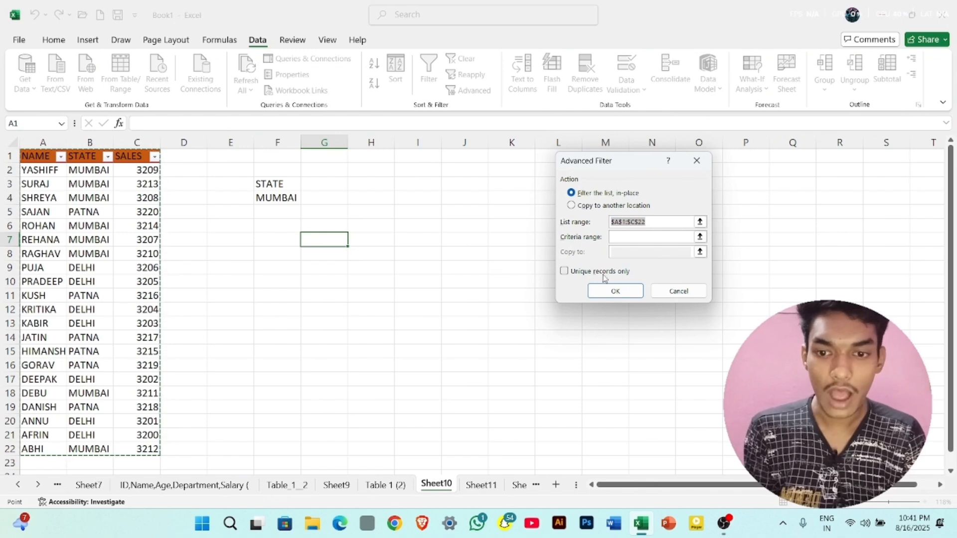
pyautogui.click(642, 234)
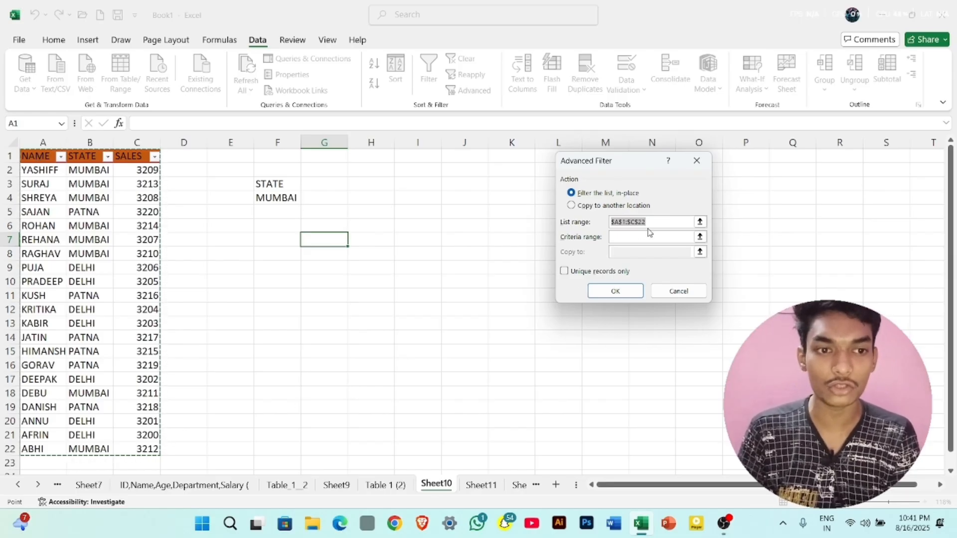
pyautogui.press('BackSpace')
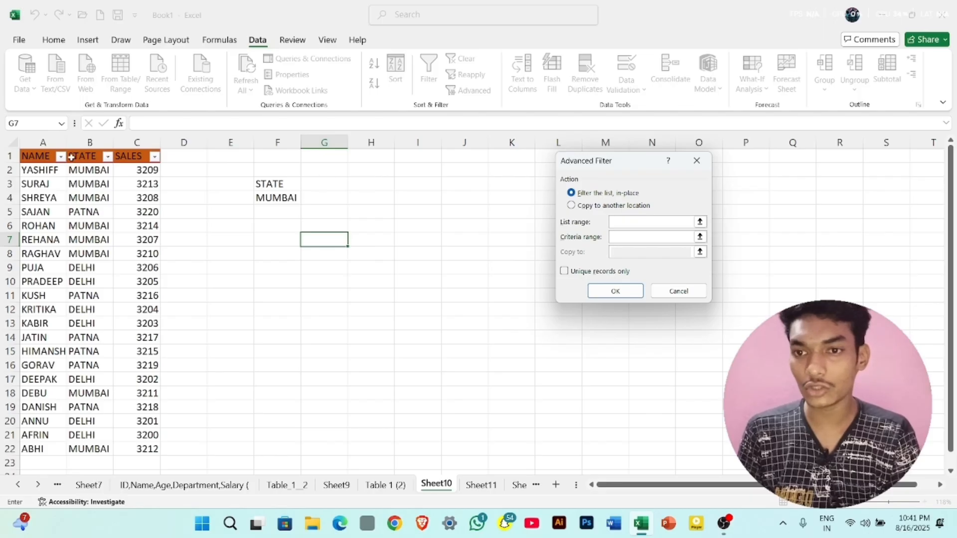
pyautogui.moveTo(43, 156); pyautogui.dragTo(139, 446)
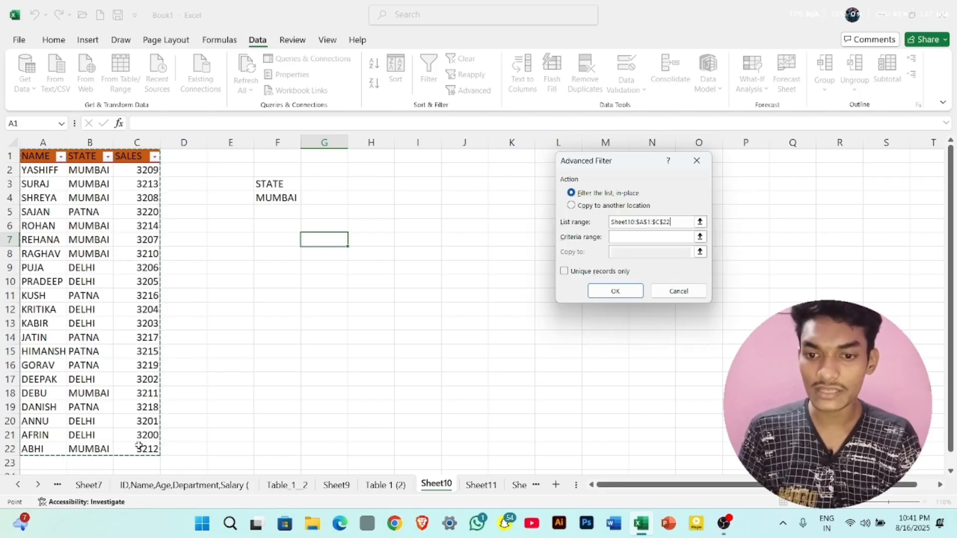
pyautogui.click(622, 238)
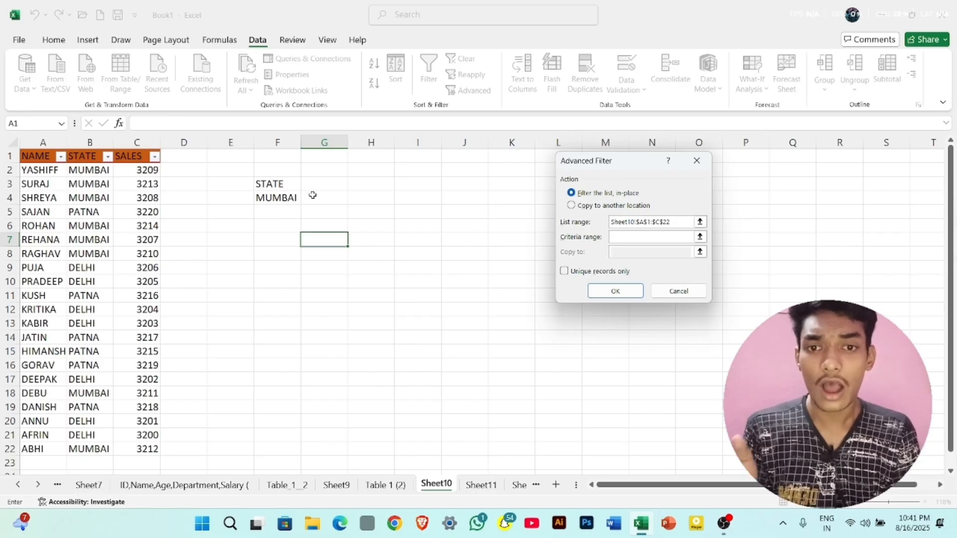
pyautogui.click(283, 182)
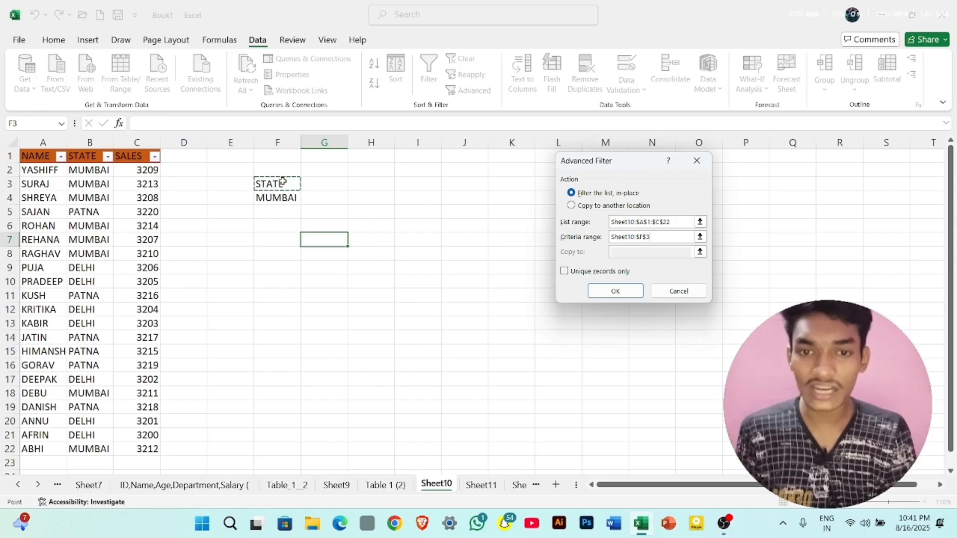
pyautogui.moveTo(289, 185); pyautogui.dragTo(288, 201)
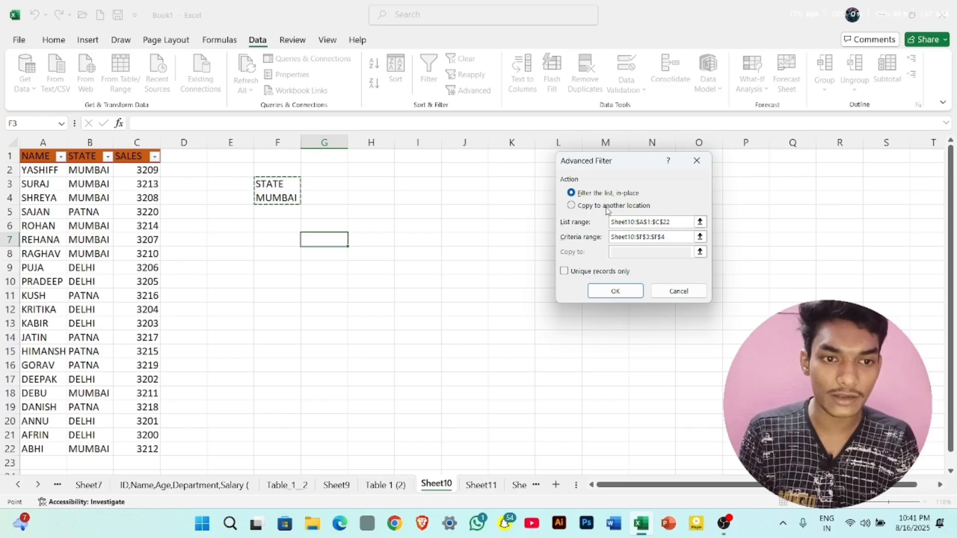
# - Set the Advanced Filter to copy its results to another location starting at G7, and apply it
pyautogui.moveTo(628, 160); pyautogui.dragTo(548, 161)
pyautogui.click(522, 206)
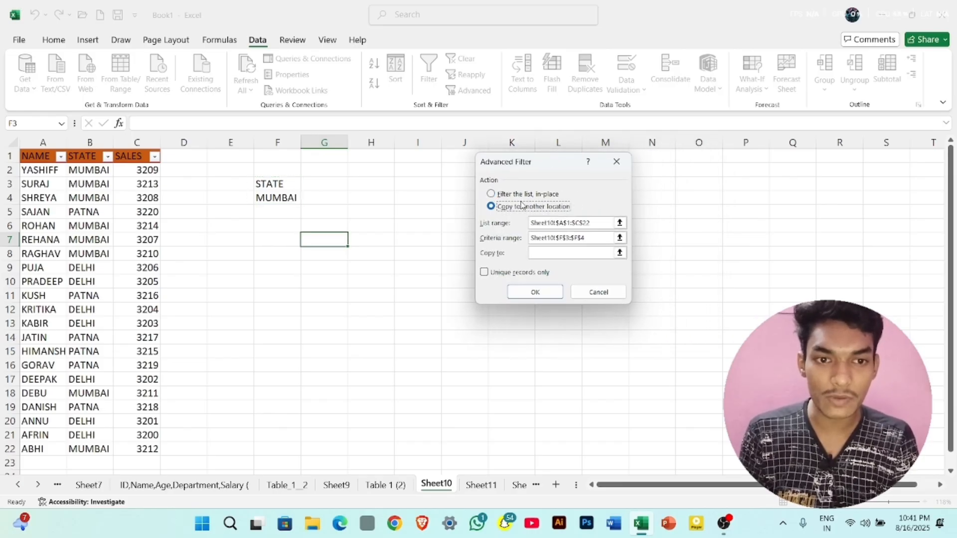
pyautogui.click(569, 256)
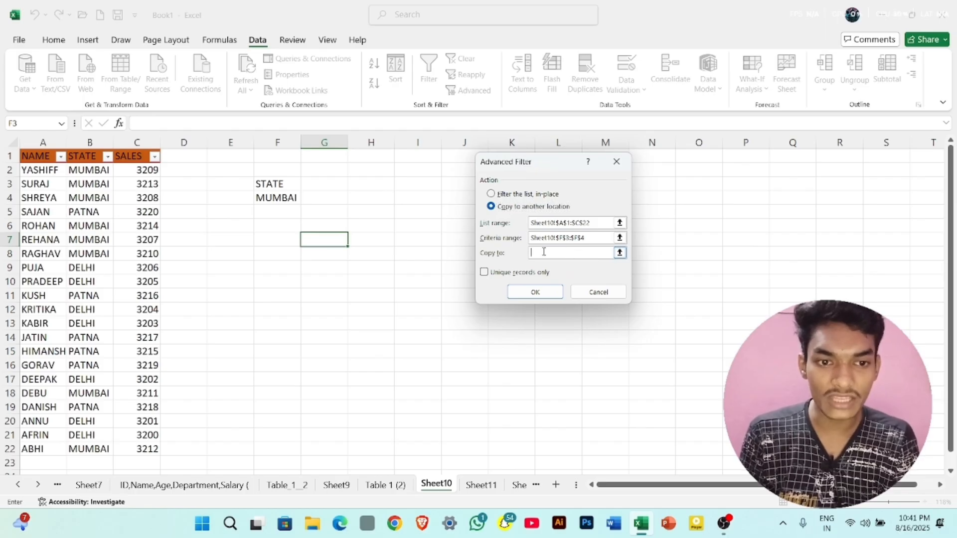
pyautogui.click(328, 237)
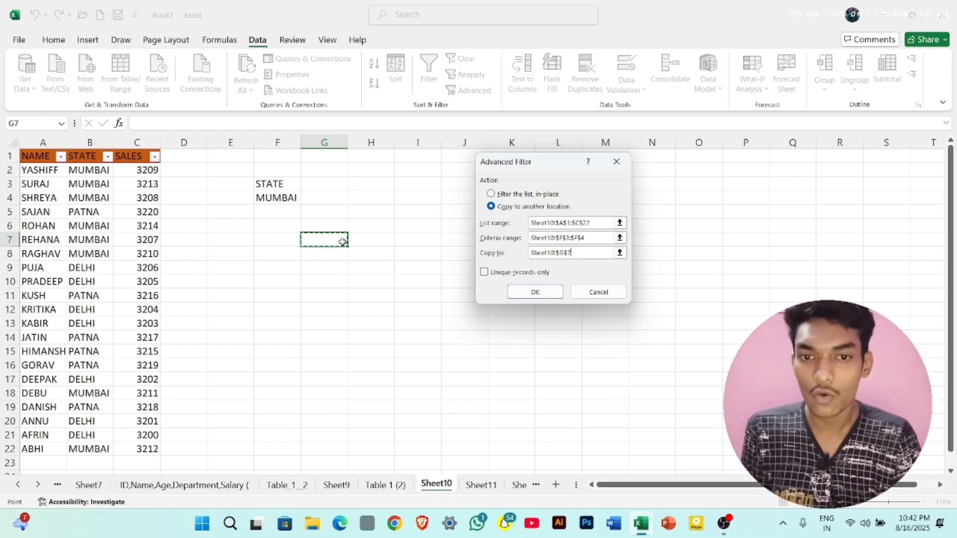
pyautogui.click(535, 293)
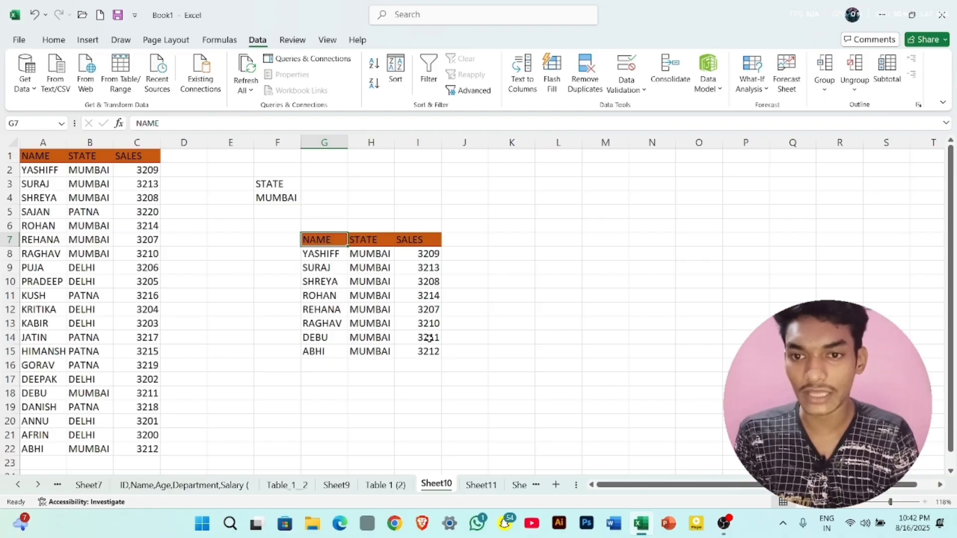
pyautogui.click(522, 244)
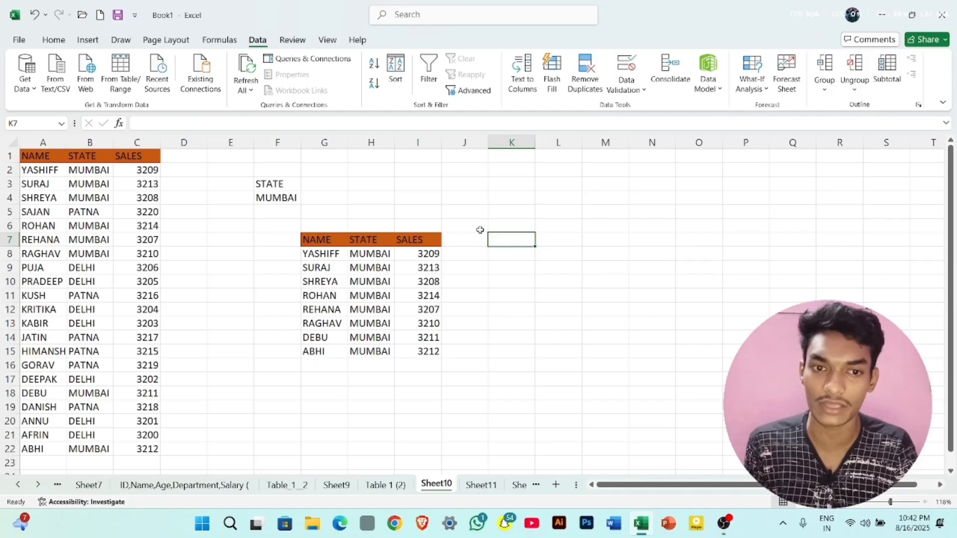
# - Replace the state criterion in F4 with PATNA
pyautogui.click(288, 204)
pyautogui.press('Delete')
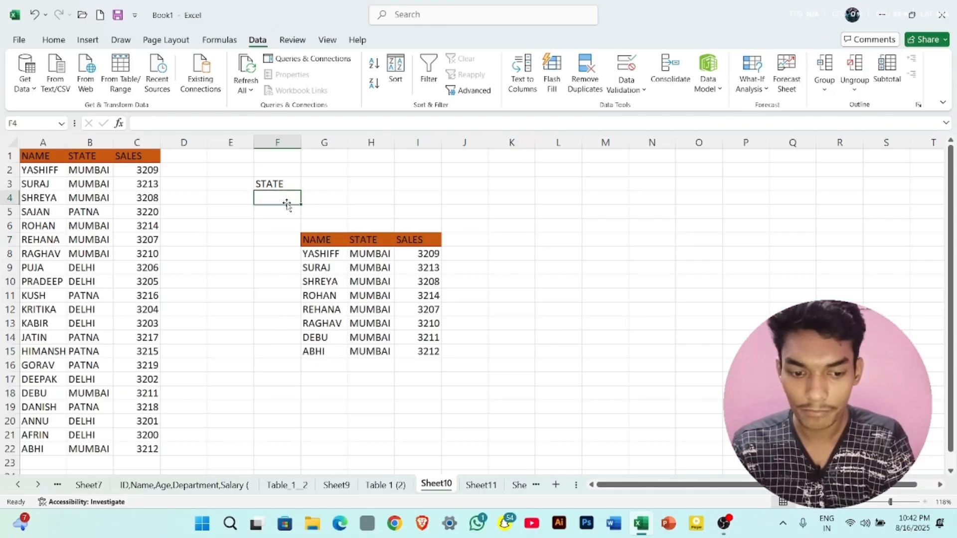
pyautogui.write('PATNA')
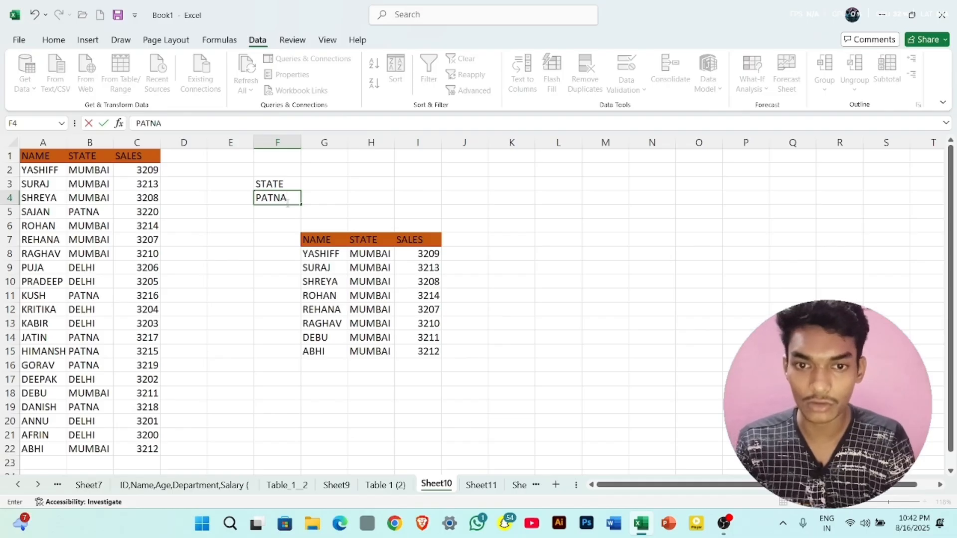
pyautogui.click(519, 241)
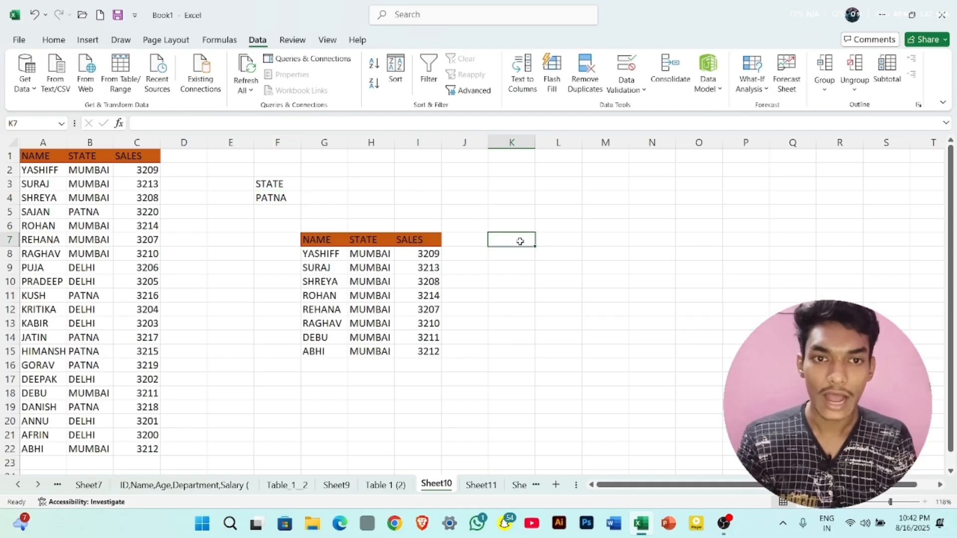
# - Open the Advanced Filter again for the sales table and reselect F3:F4 as its criteria range
pyautogui.click(468, 90)
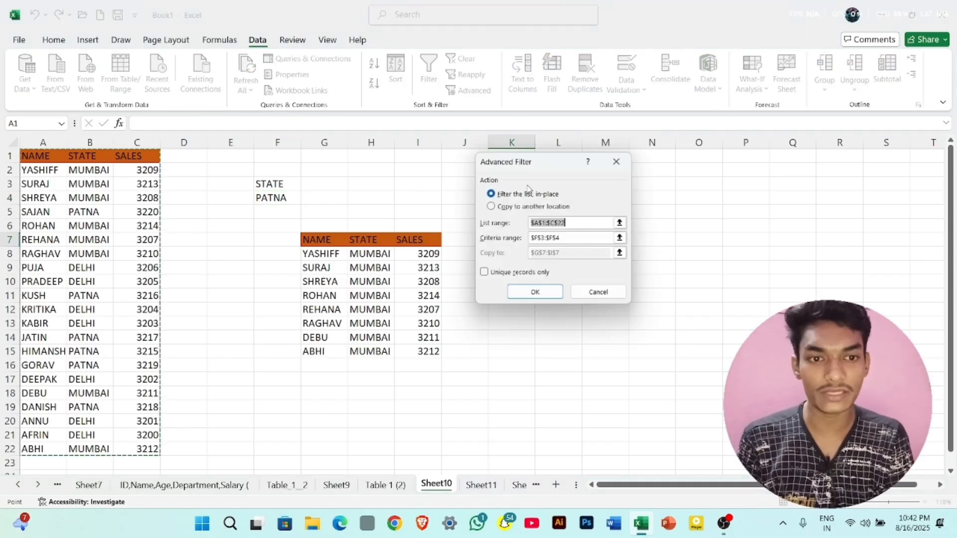
pyautogui.click(563, 237)
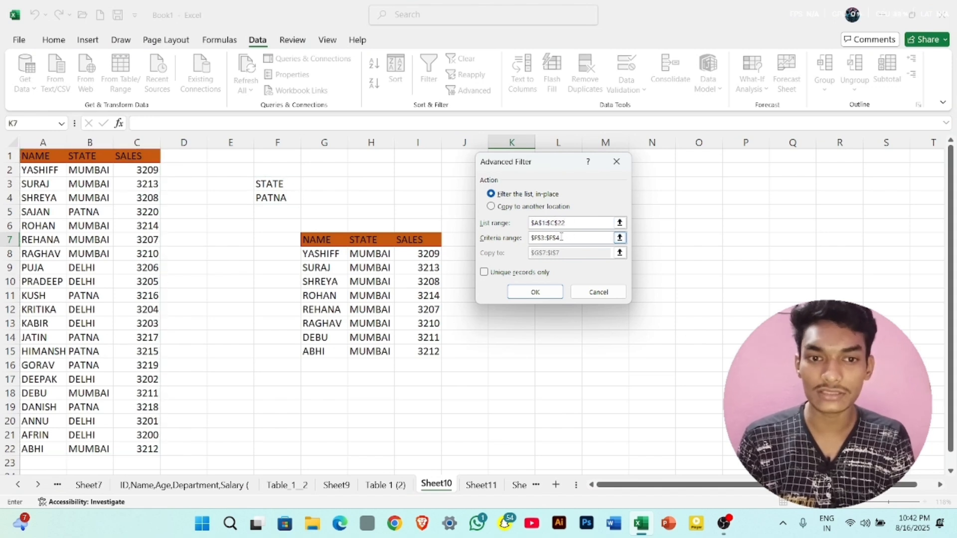
pyautogui.press('BackSpace')
pyautogui.press('BackSpace')
pyautogui.press('BackSpace')
pyautogui.press('BackSpace')
pyautogui.press('BackSpace')
pyautogui.press('BackSpace')
pyautogui.press('BackSpace')
pyautogui.press('BackSpace')
pyautogui.press('BackSpace')
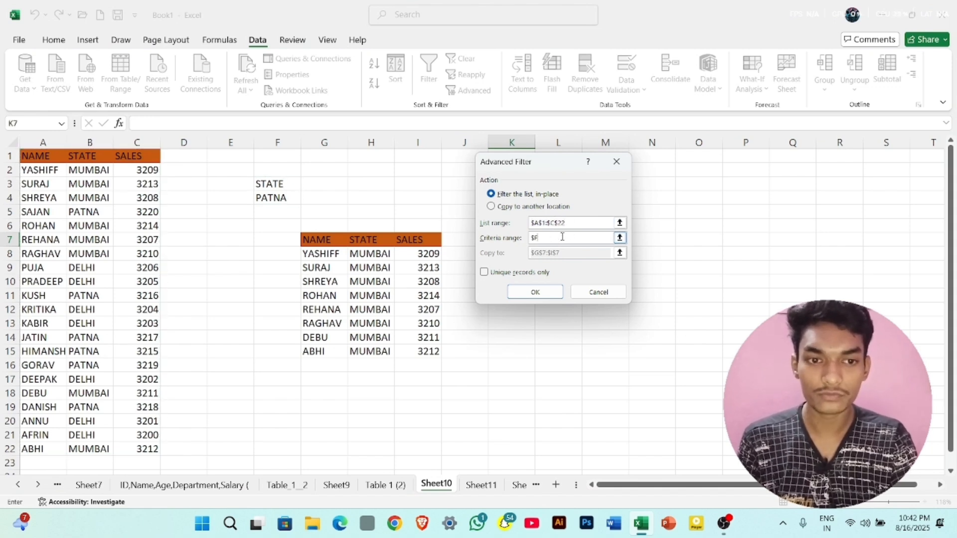
pyautogui.moveTo(294, 183); pyautogui.dragTo(295, 197)
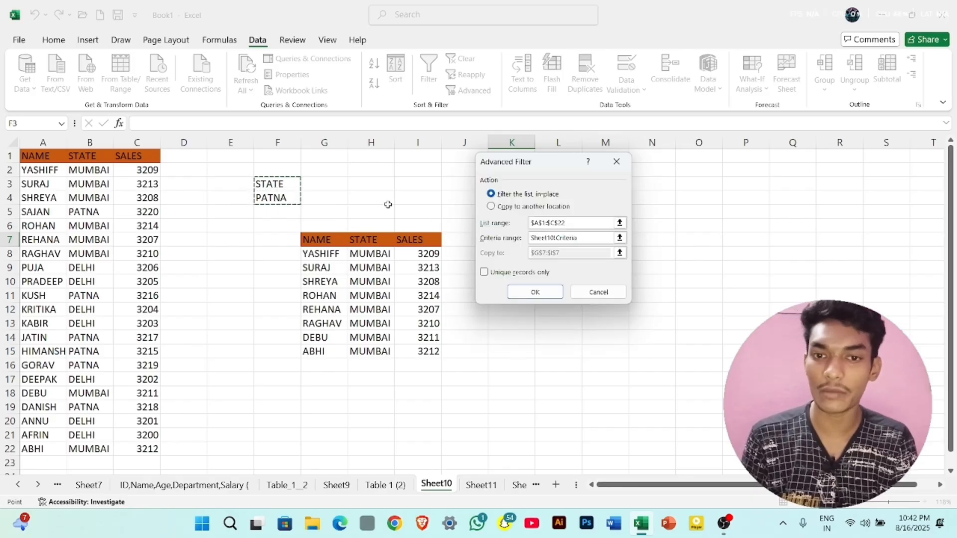
# - Copy the PATNA results of the Advanced Filter to another location starting at K7
pyautogui.click(519, 207)
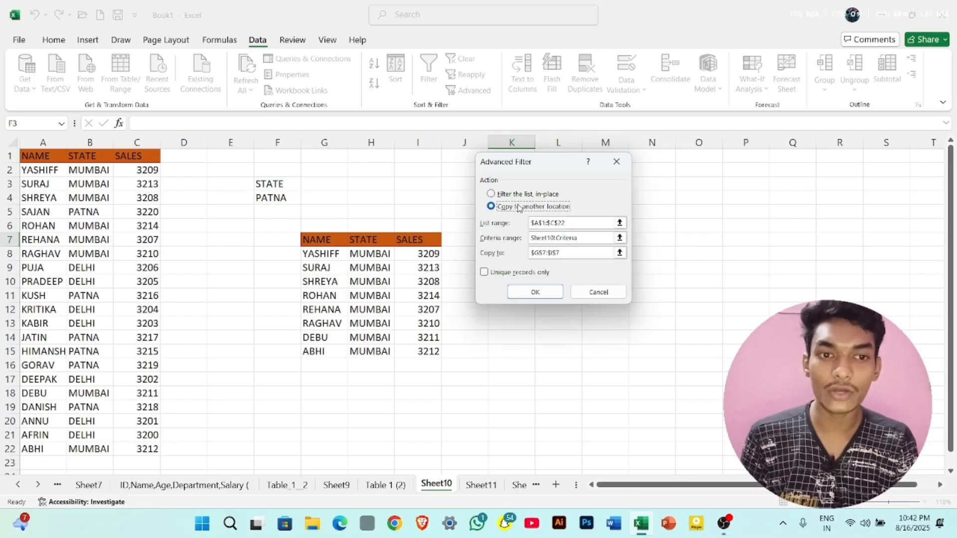
pyautogui.click(577, 255)
pyautogui.press('BackSpace')
pyautogui.press('BackSpace')
pyautogui.press('BackSpace')
pyautogui.press('BackSpace')
pyautogui.press('BackSpace')
pyautogui.press('BackSpace')
pyautogui.press('BackSpace')
pyautogui.press('BackSpace')
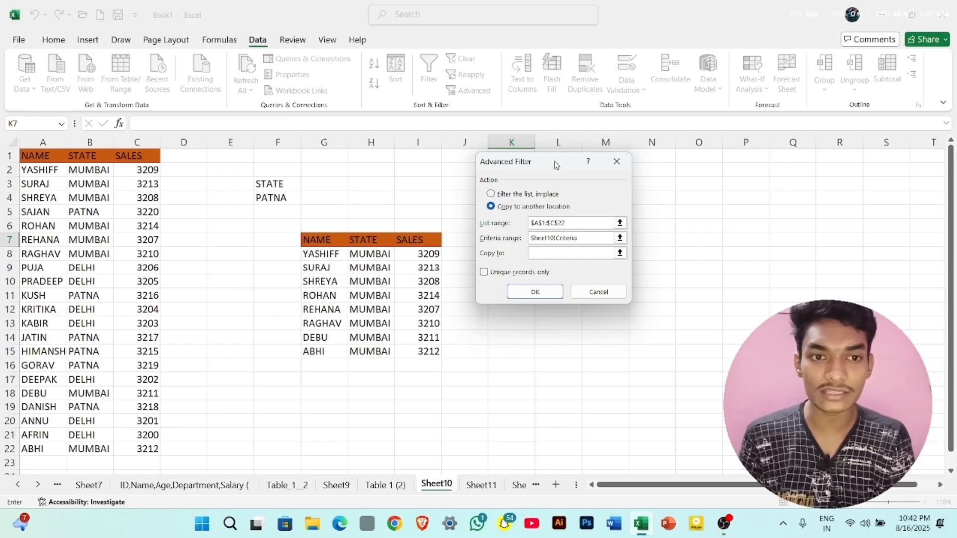
pyautogui.moveTo(554, 165); pyautogui.dragTo(411, 166)
pyautogui.click(507, 239)
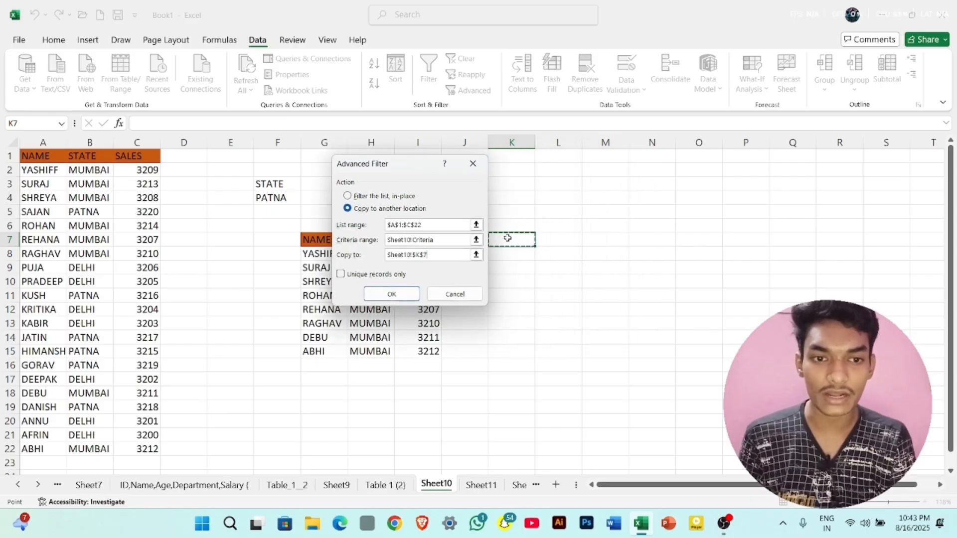
pyautogui.click(413, 295)
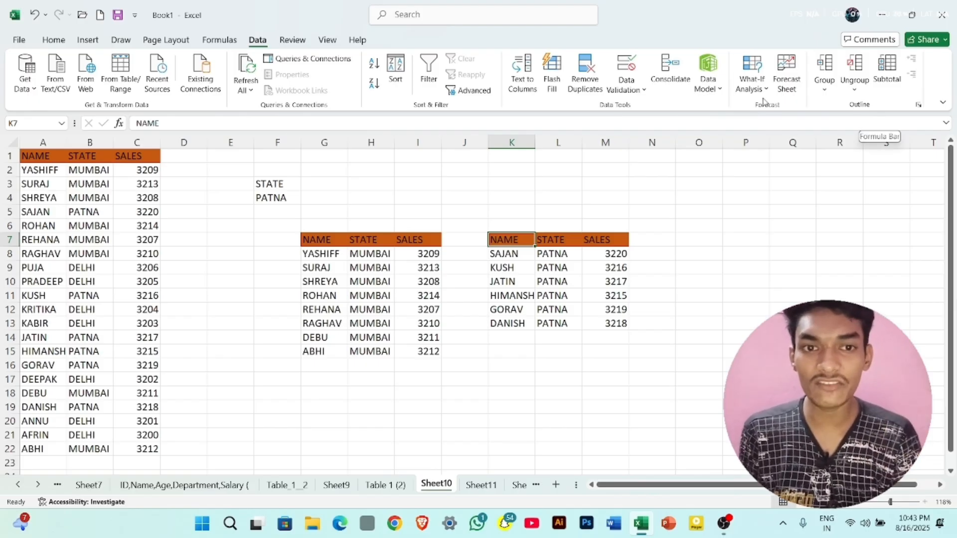
pyautogui.click(28, 94)
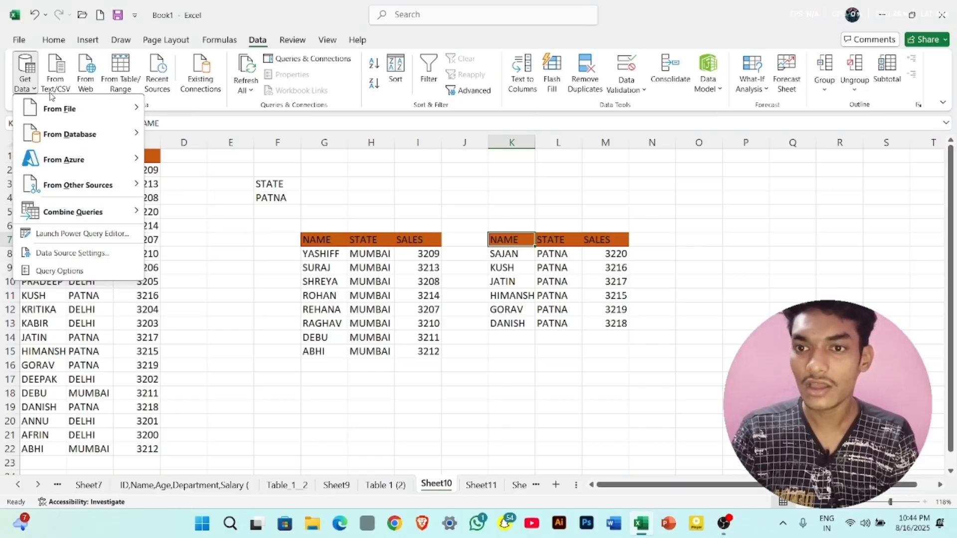
pyautogui.click(30, 83)
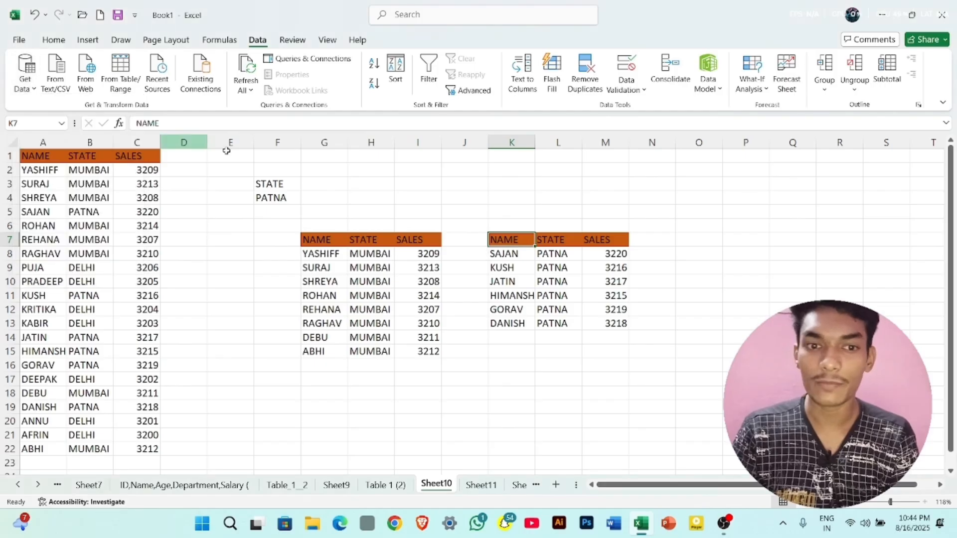